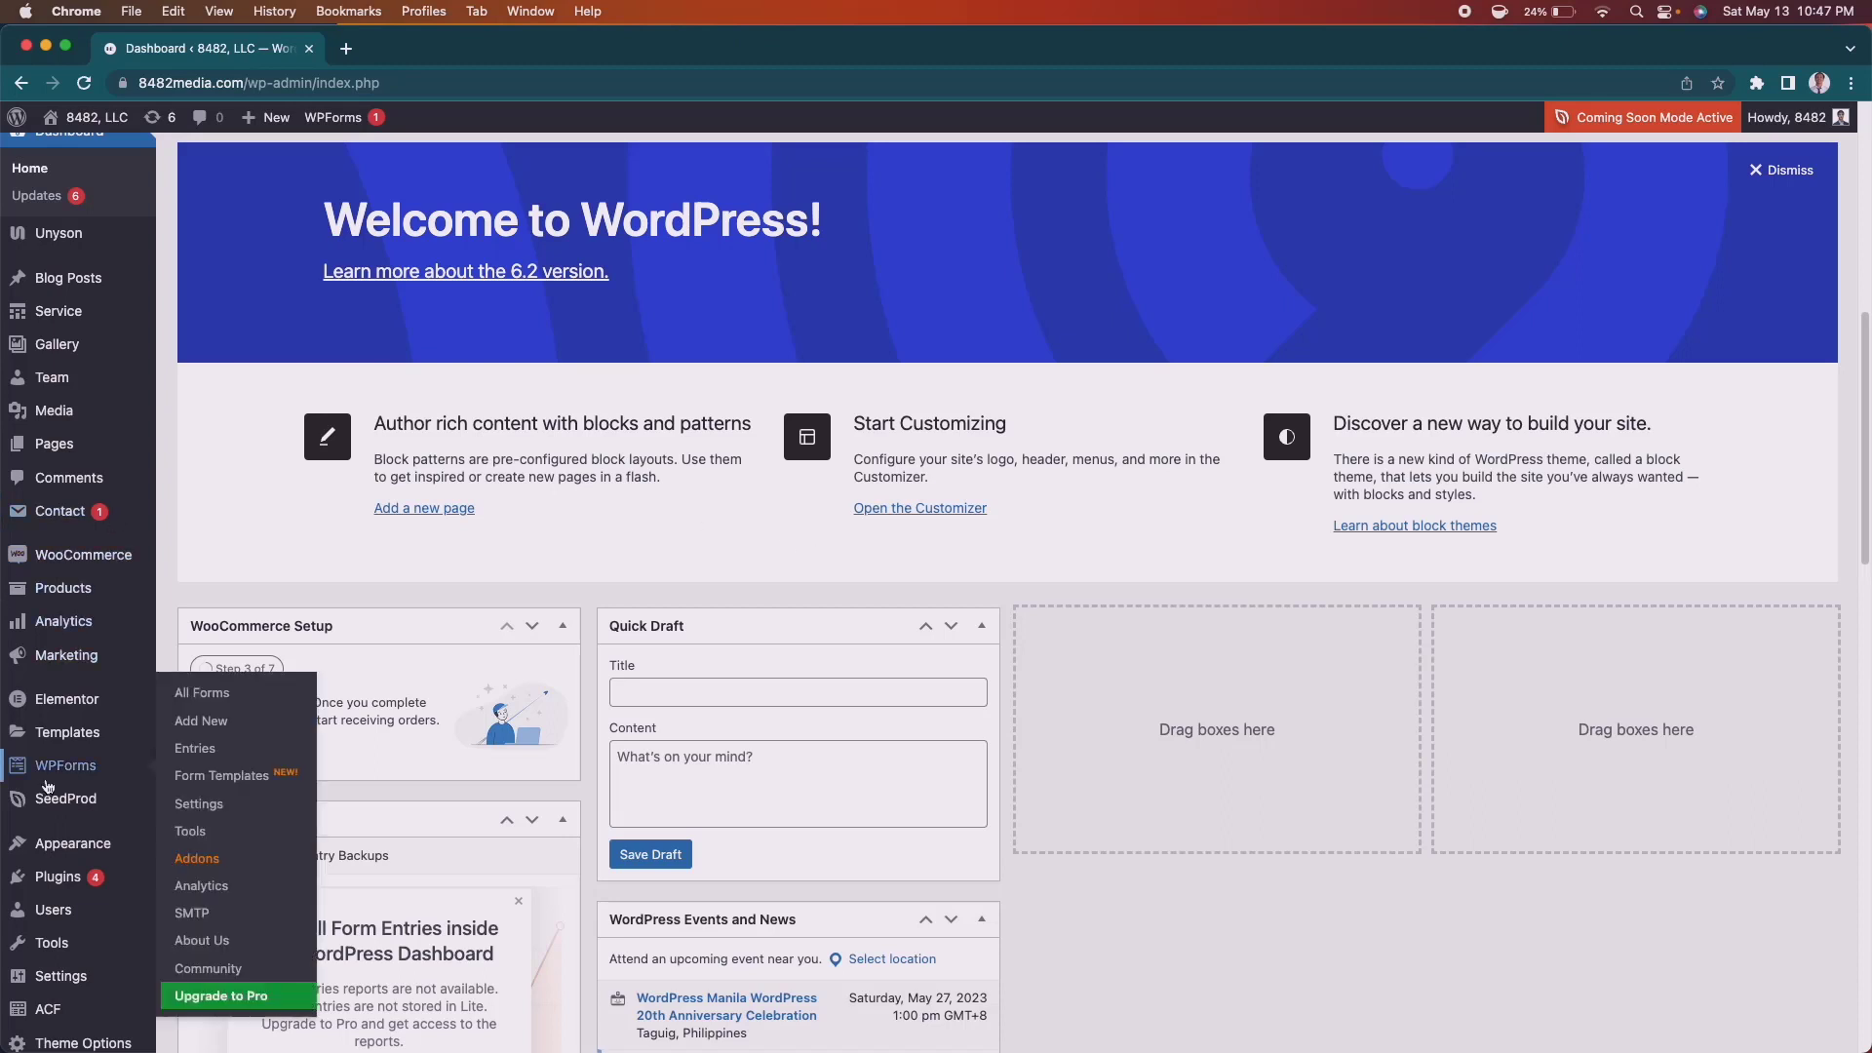
Open WPForms > Settings from the admin sidebar to reach the General settings.
left_click(58, 772)
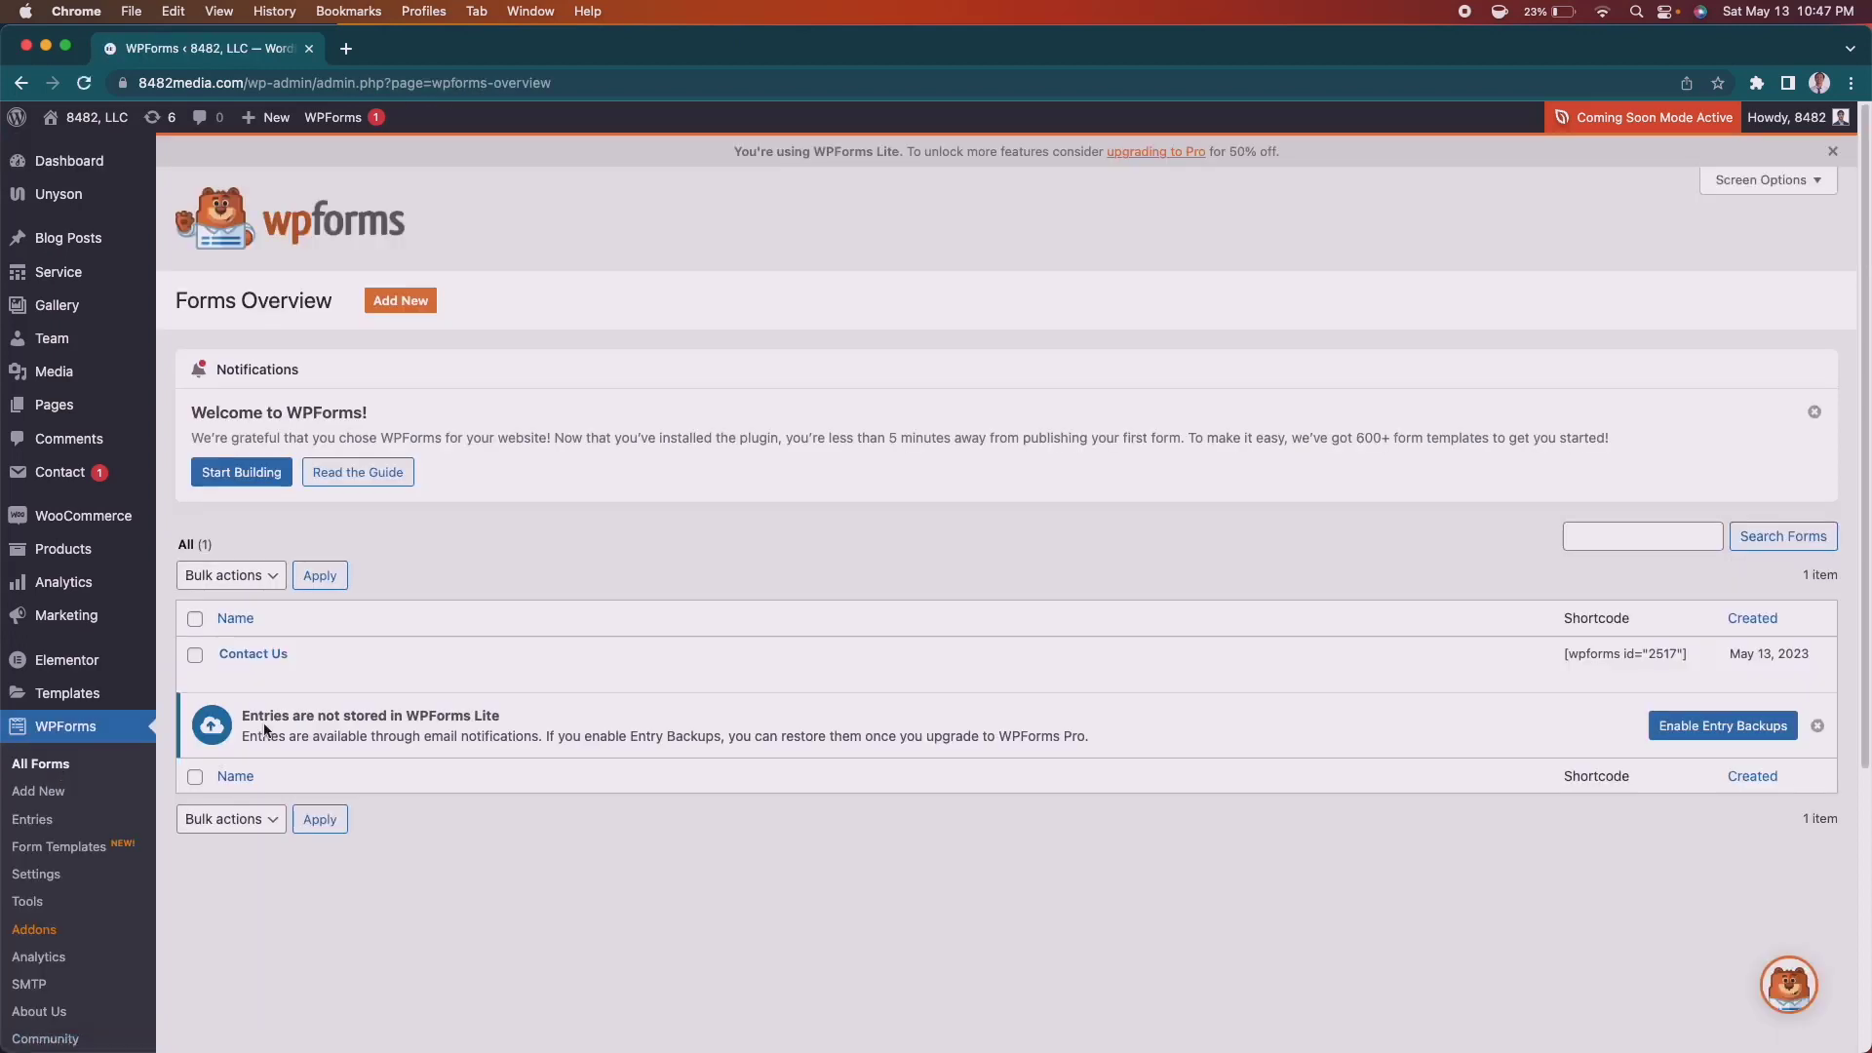
left_click(39, 877)
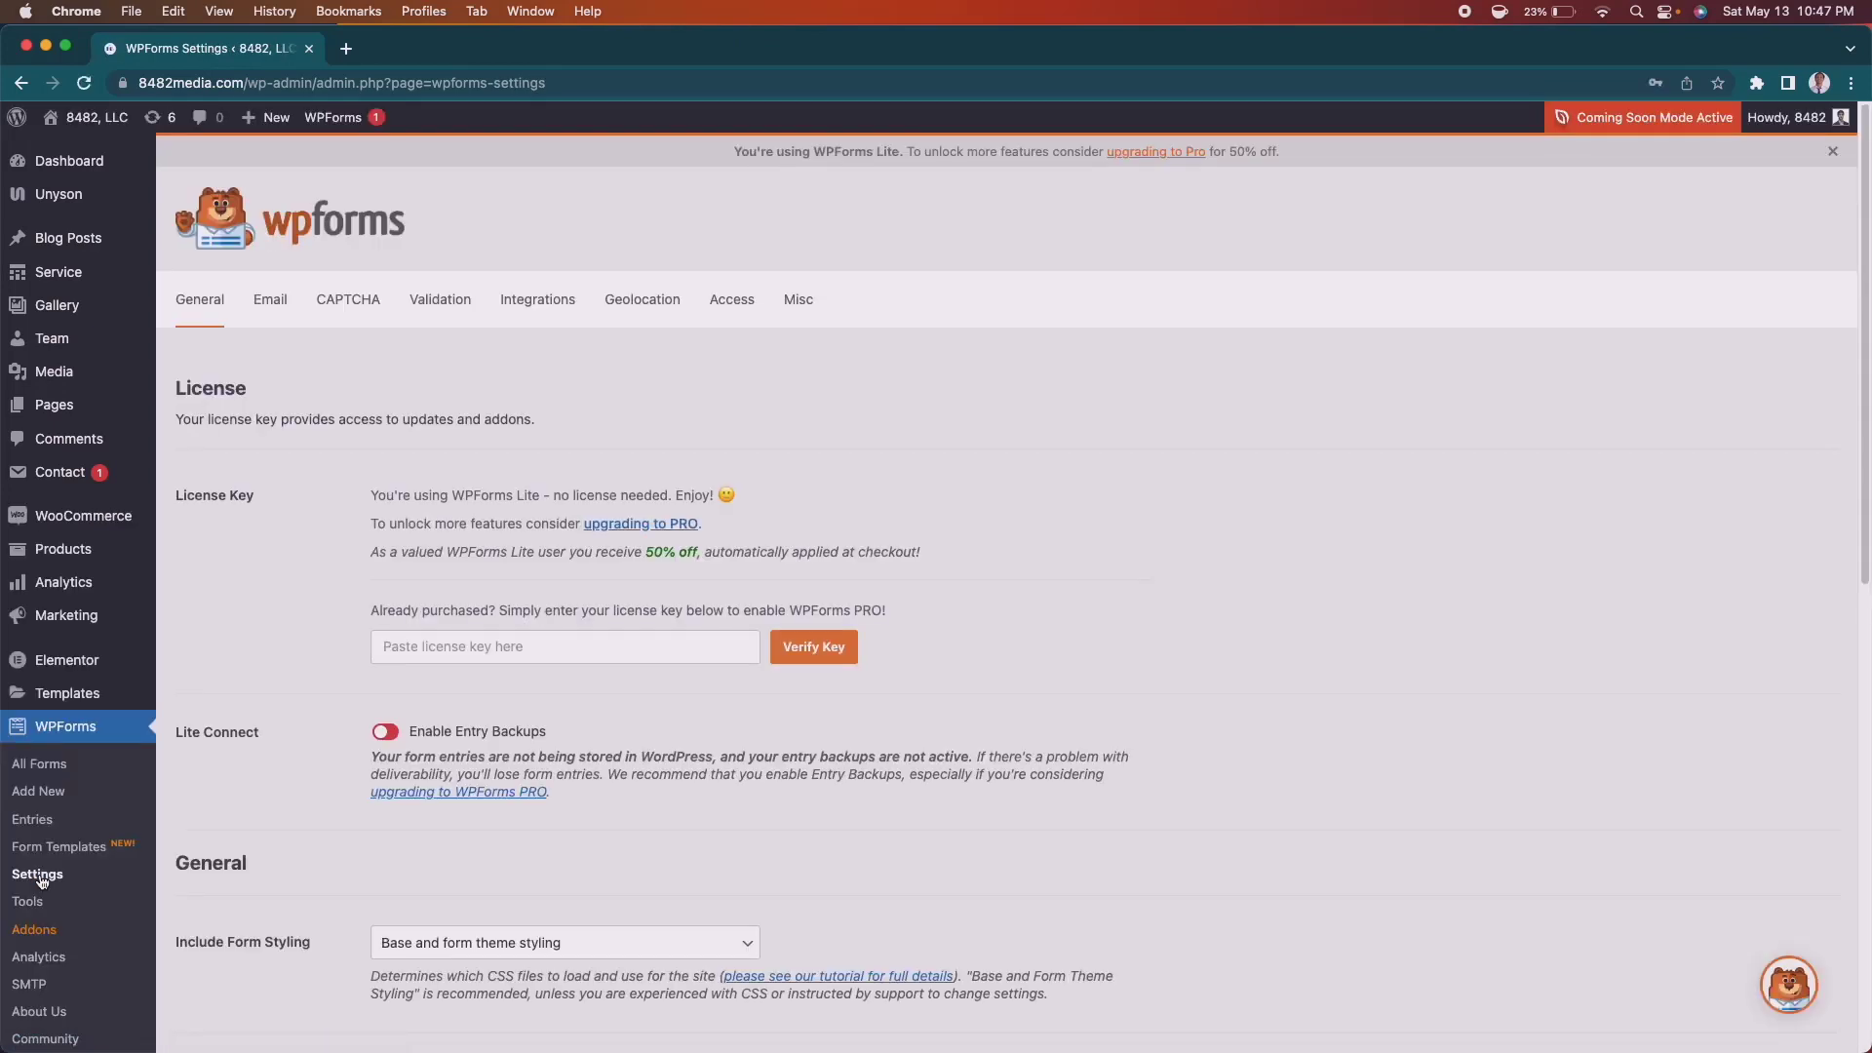
On the CAPTCHA tab, choose reCAPTCHA with the Checkbox reCAPTCHA v2 type.
left_click(346, 317)
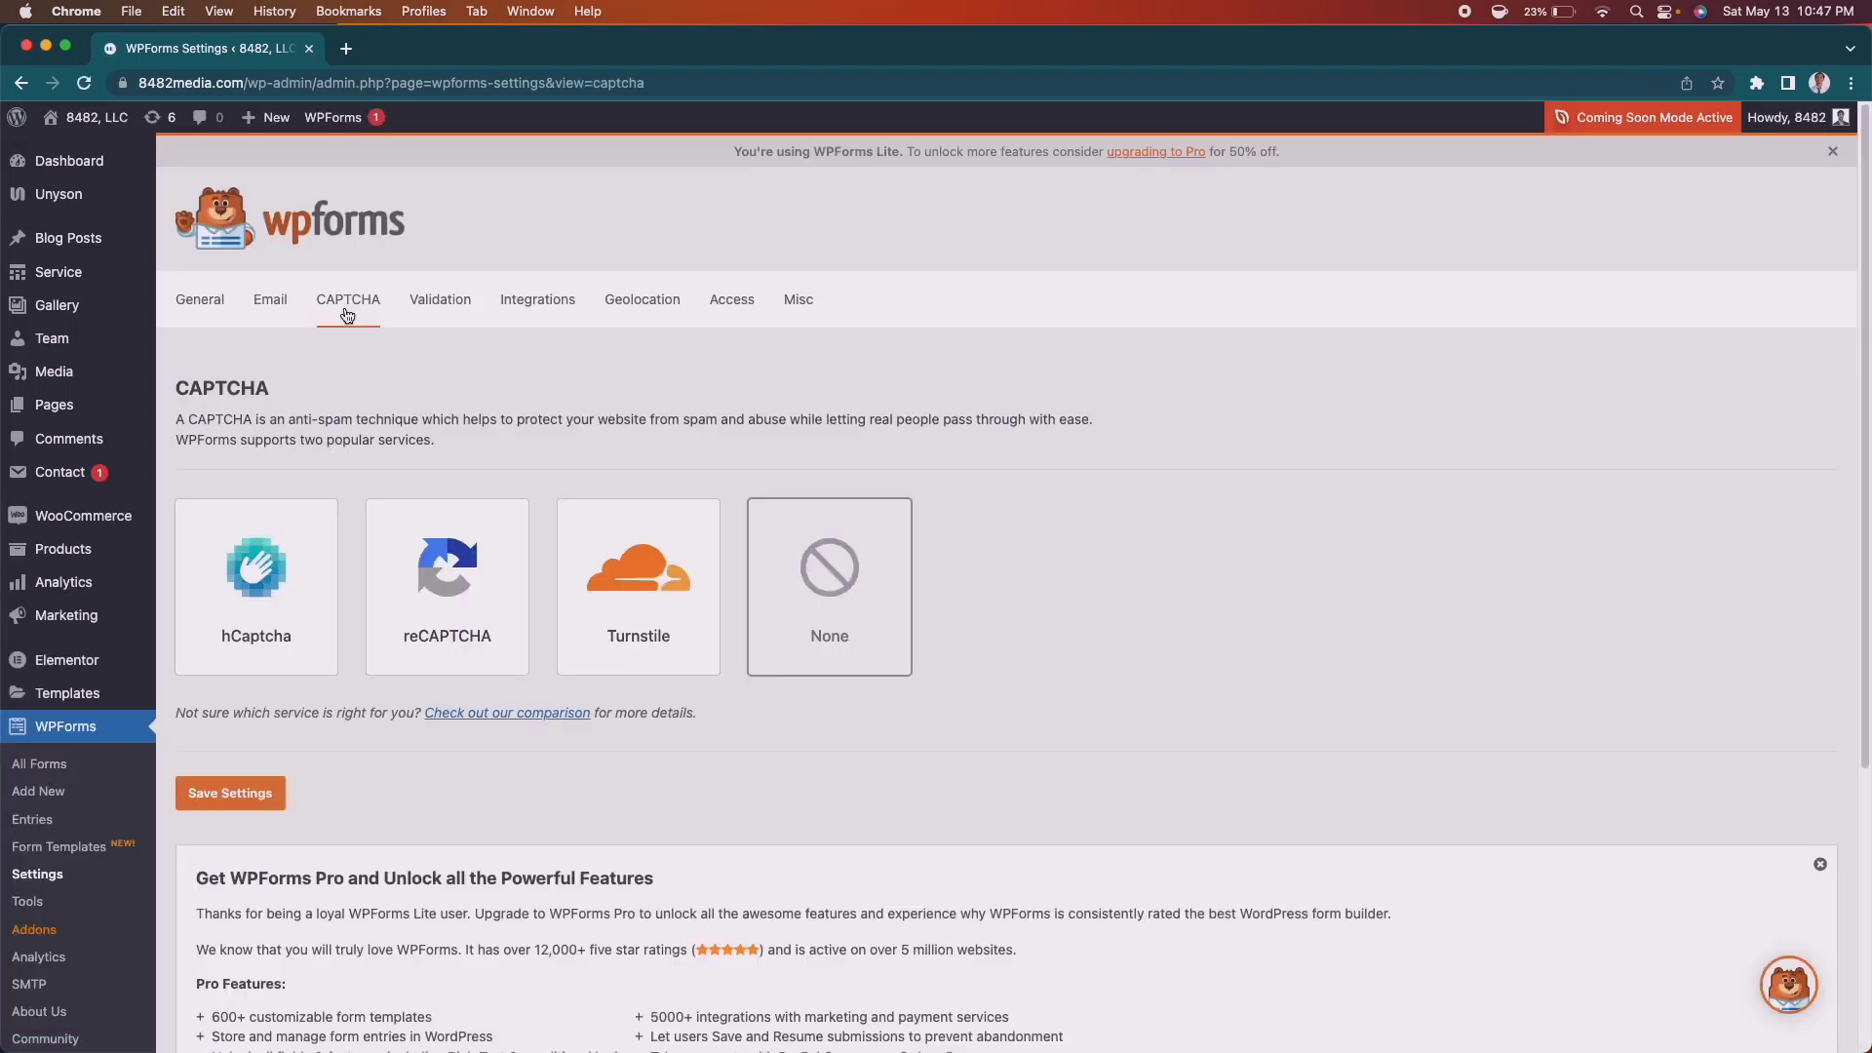
left_click(439, 572)
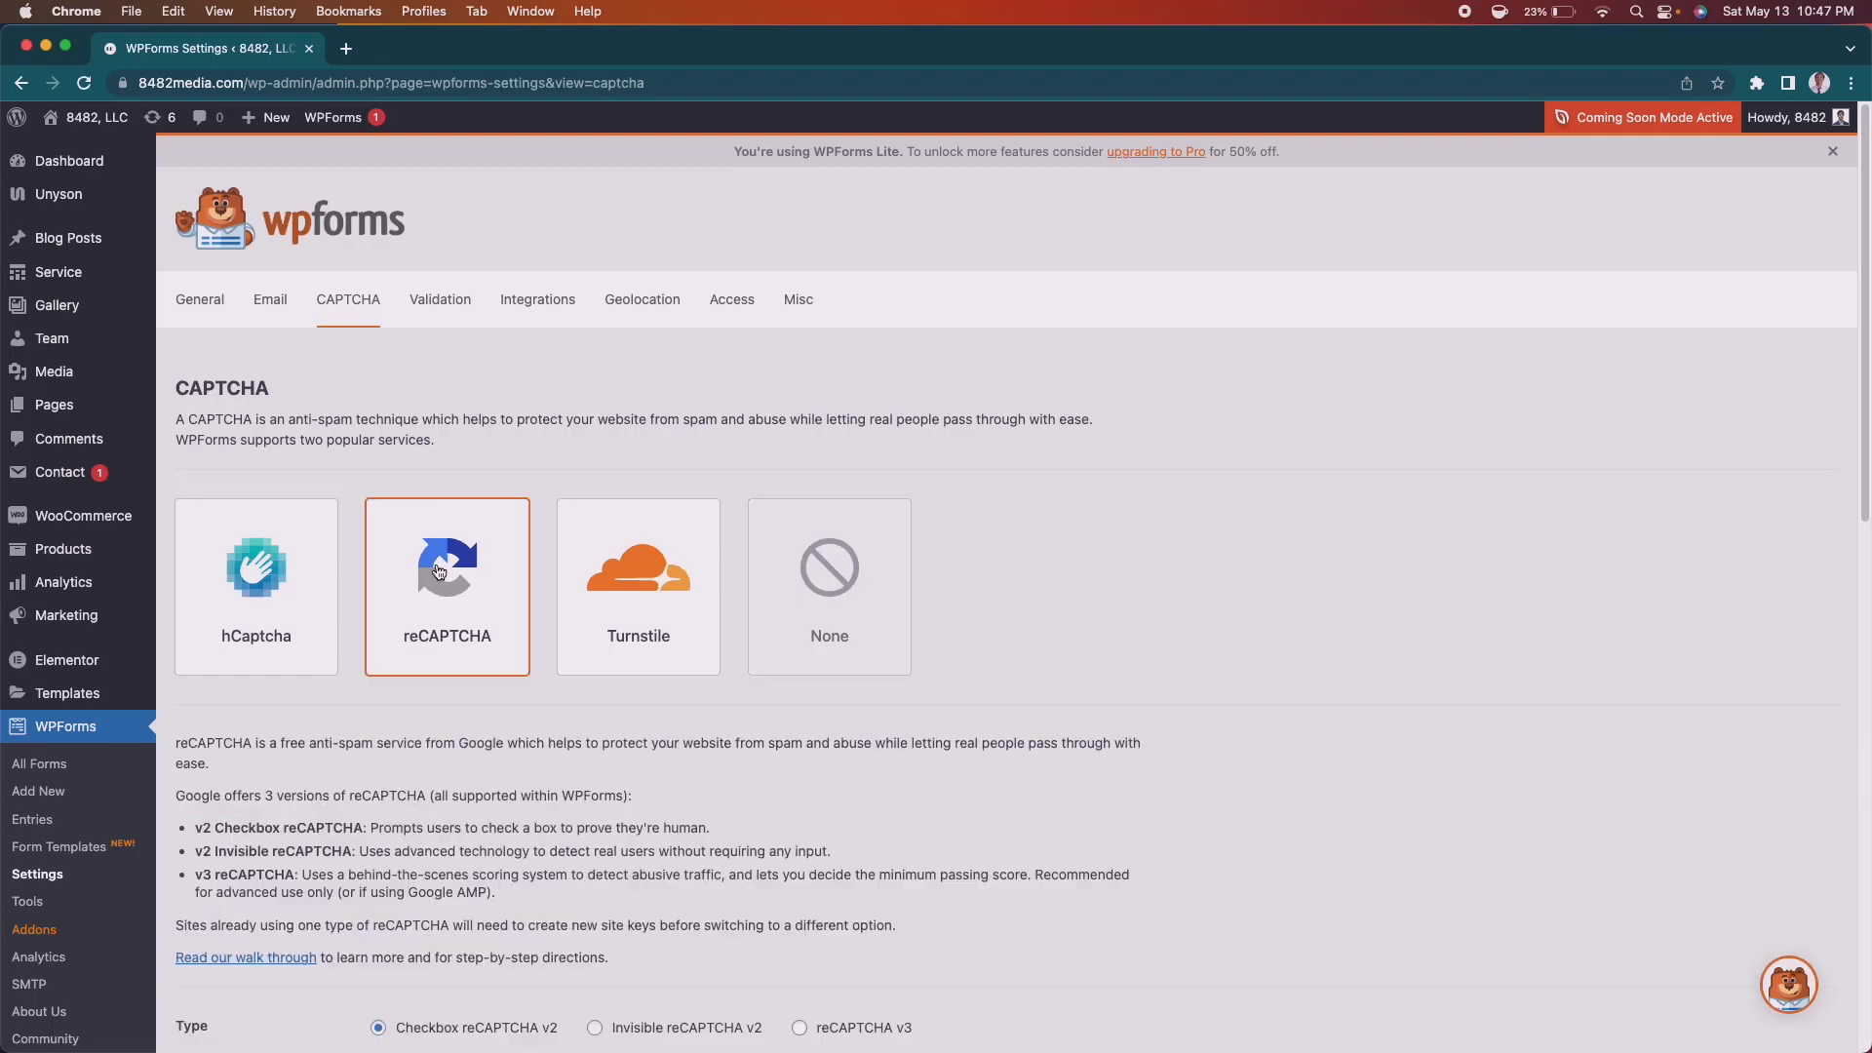
scroll(1322, 634, "down", 6)
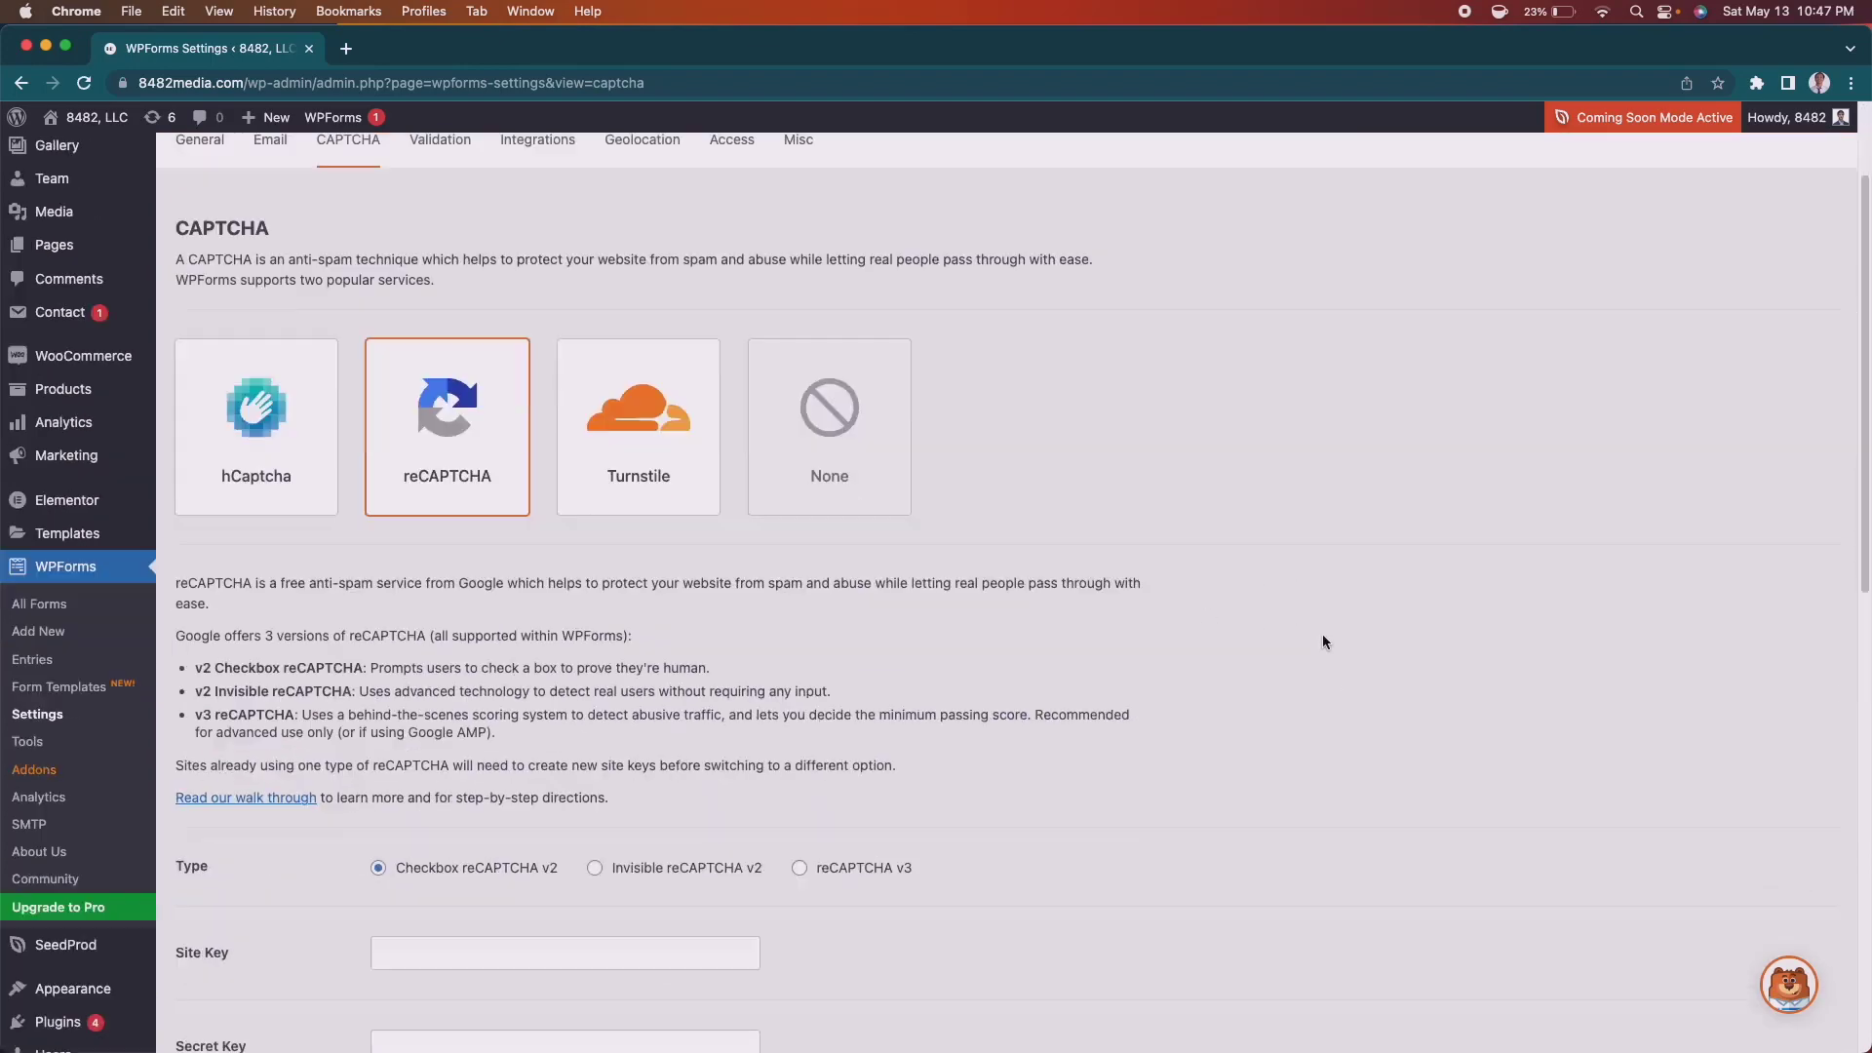
scroll(1324, 641, "up", 3)
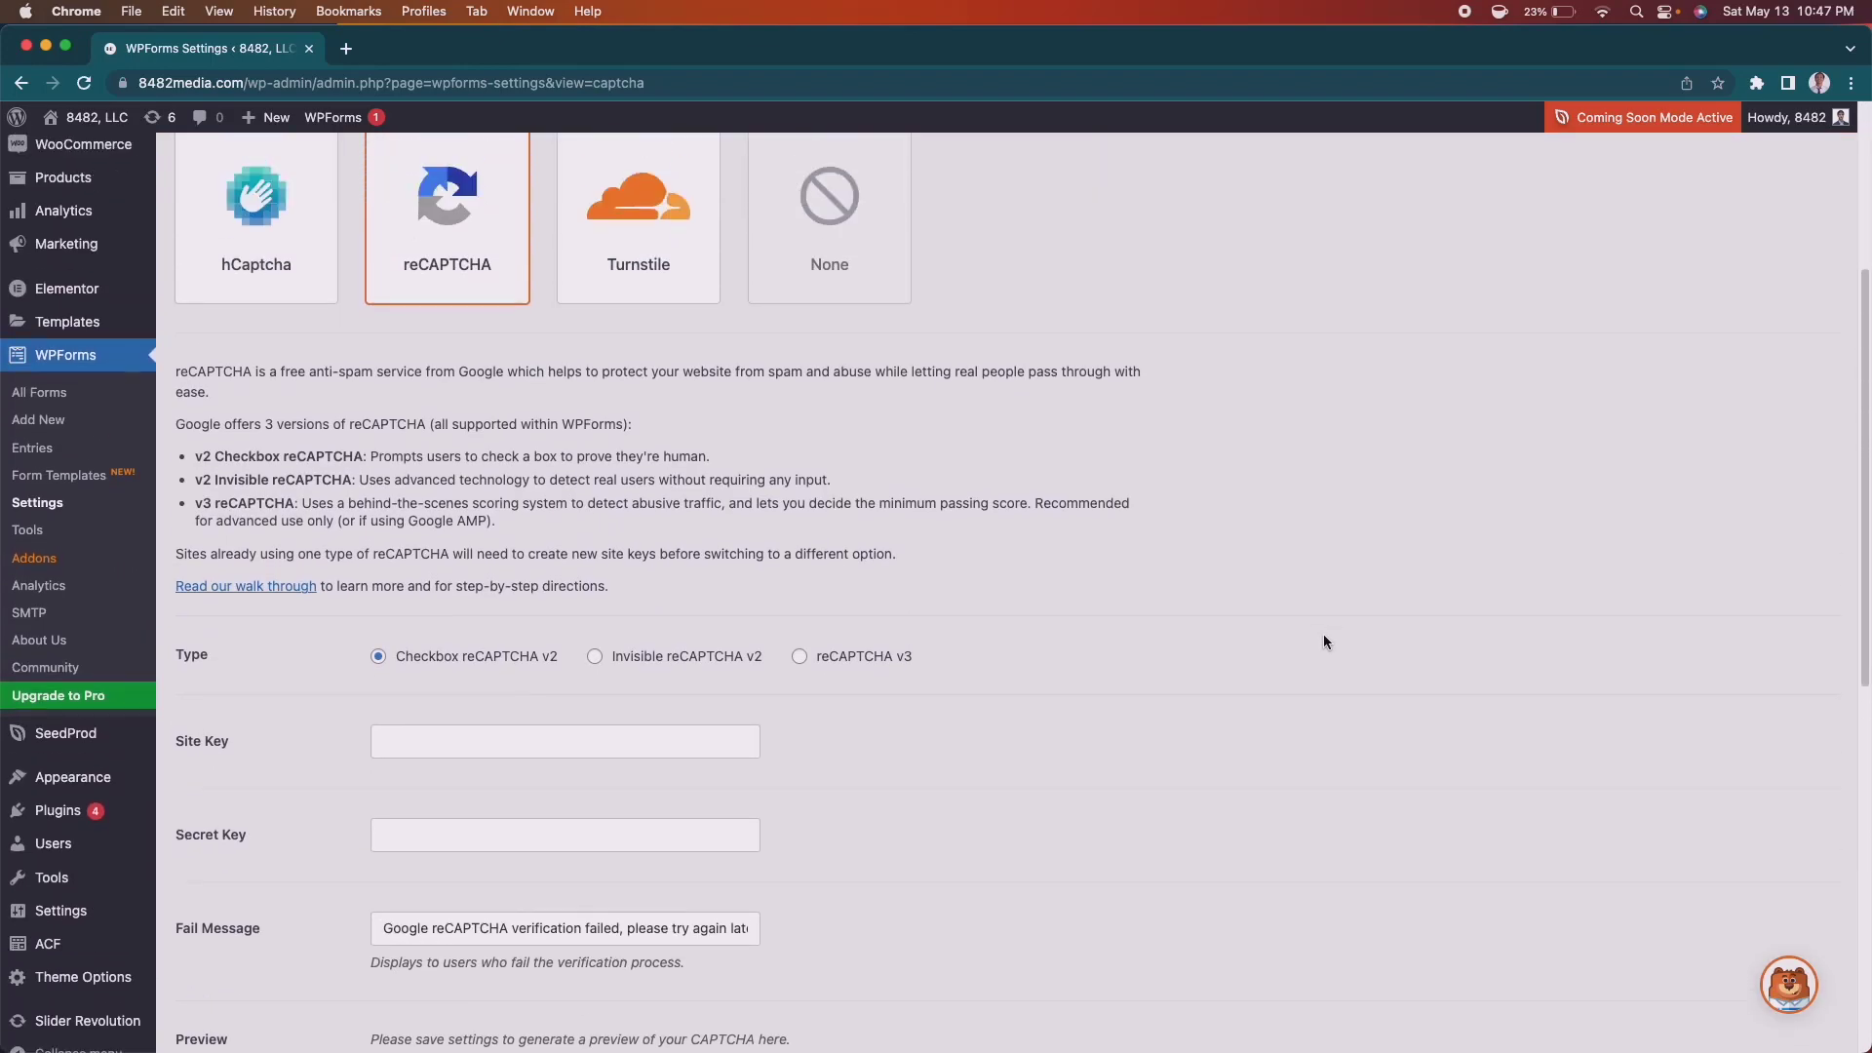
scroll(1324, 641, "up", 2)
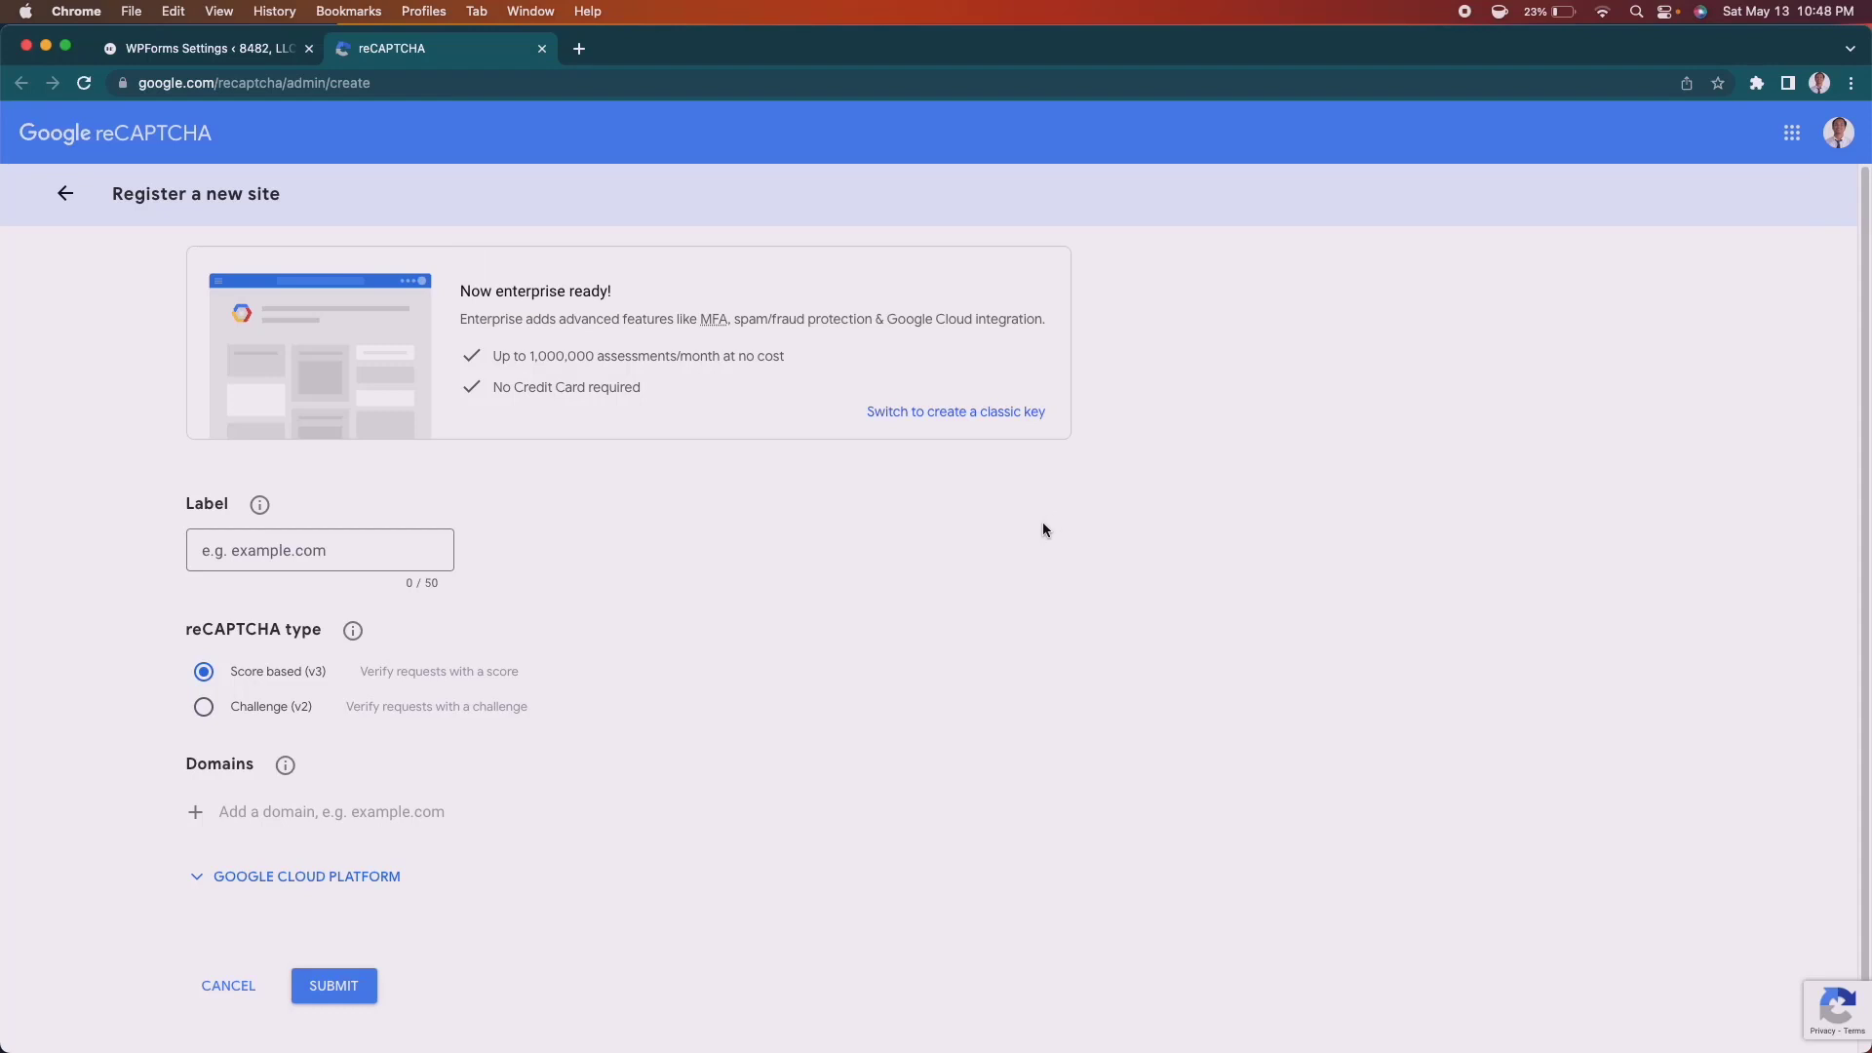
Register site '8482 MEDIA' as a Challenge (v2) 'I'm not a robot' checkbox for 8482media.com.
left_click(292, 550)
type("8482 MEDIA")
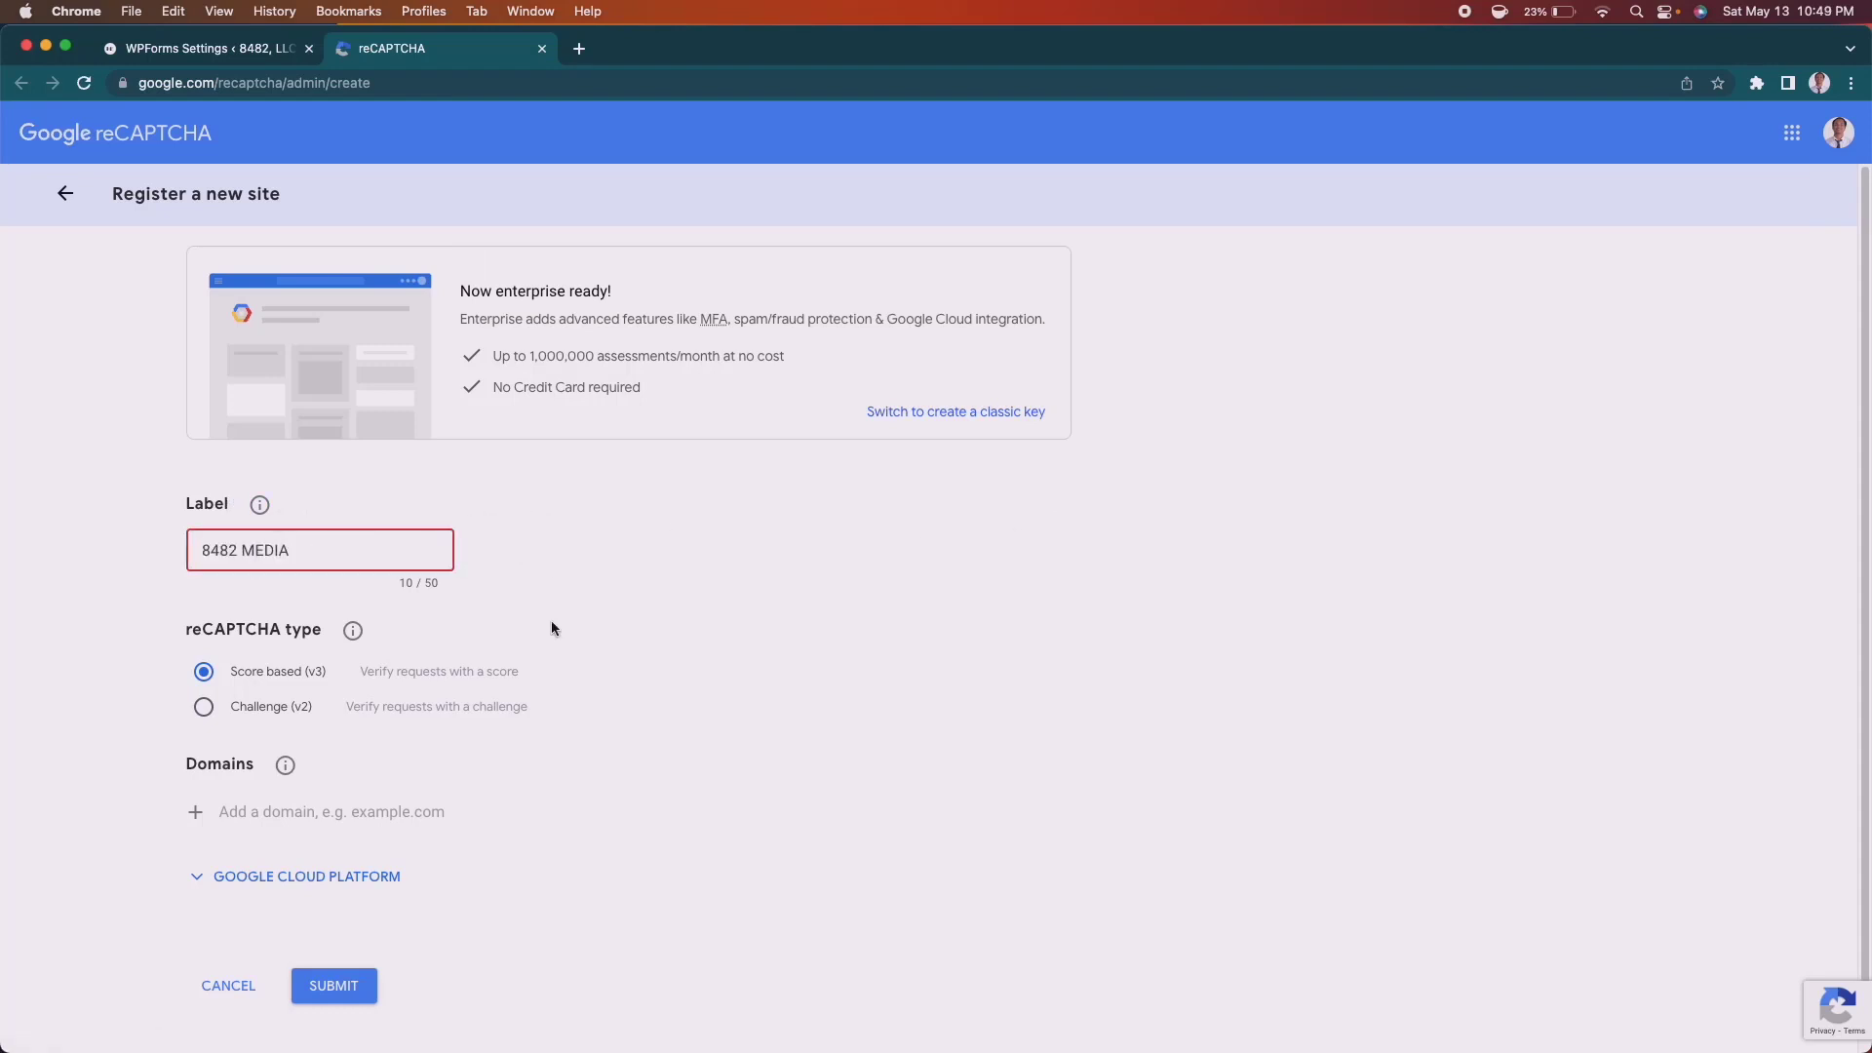
left_click(716, 746)
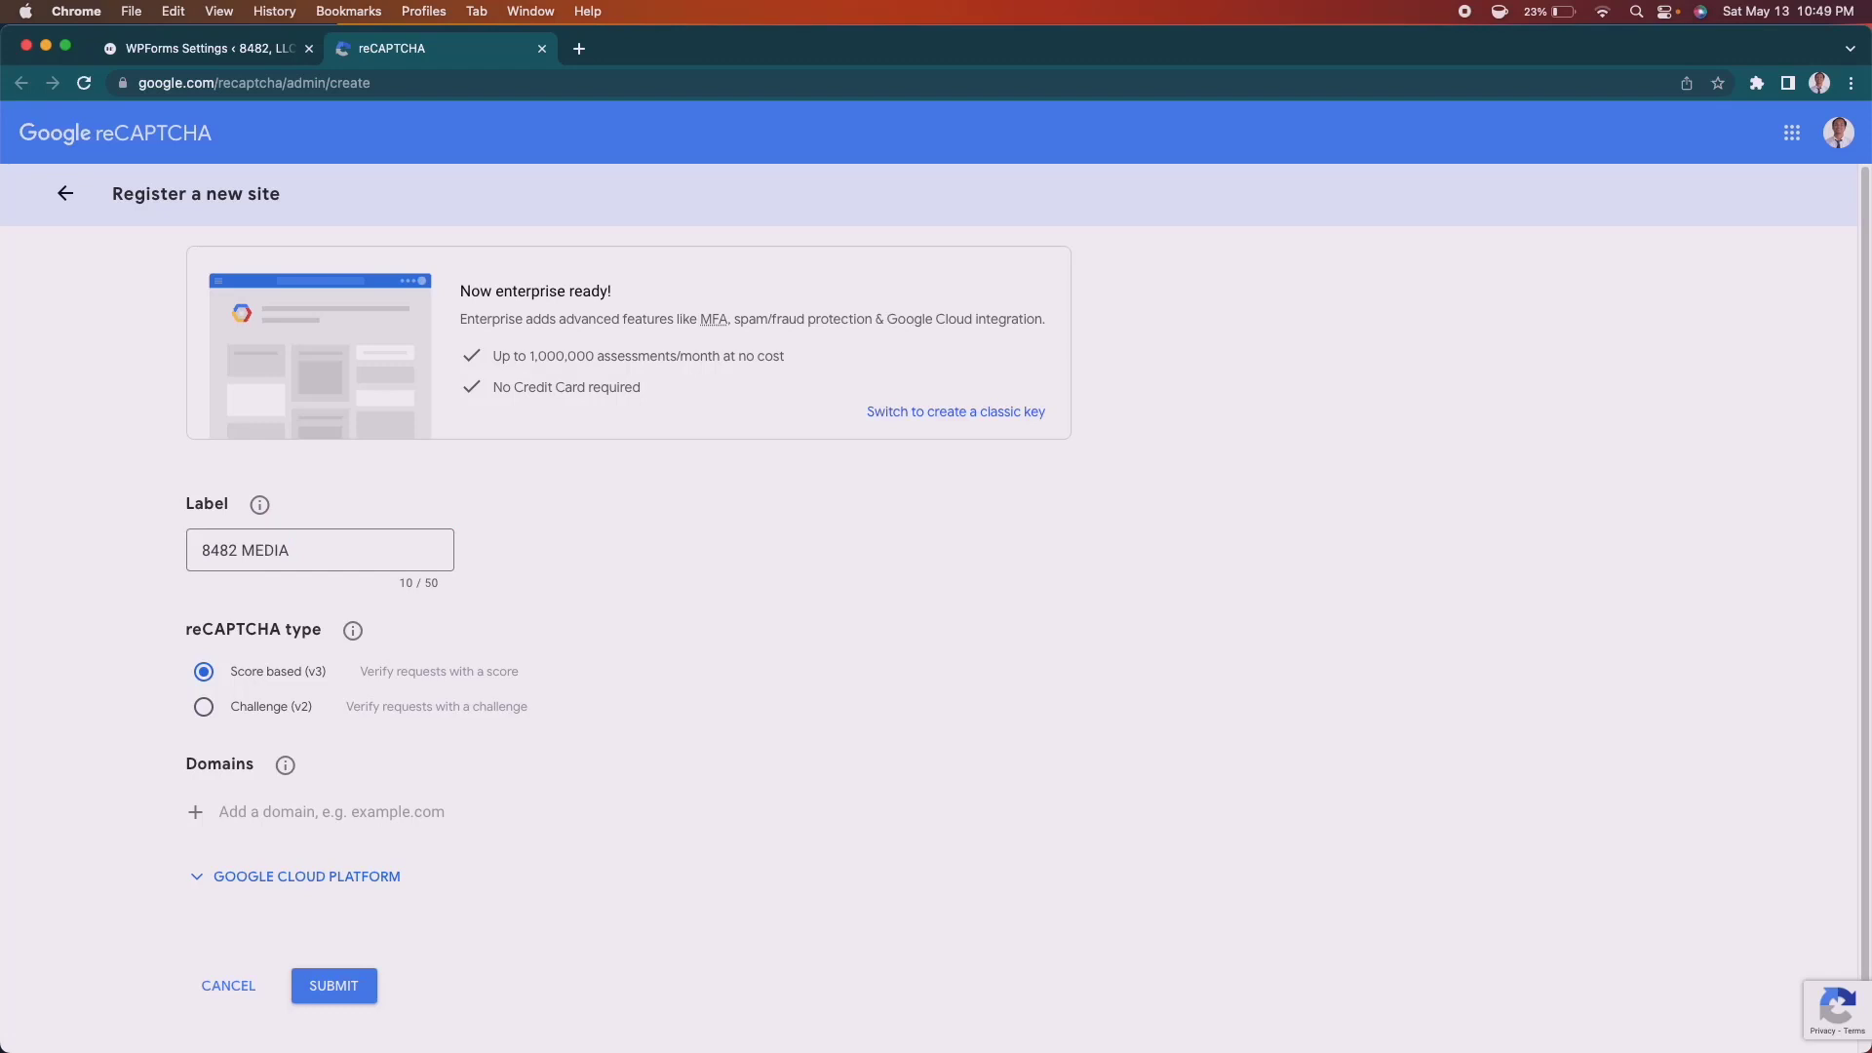
scroll(203, 667, "down", 1)
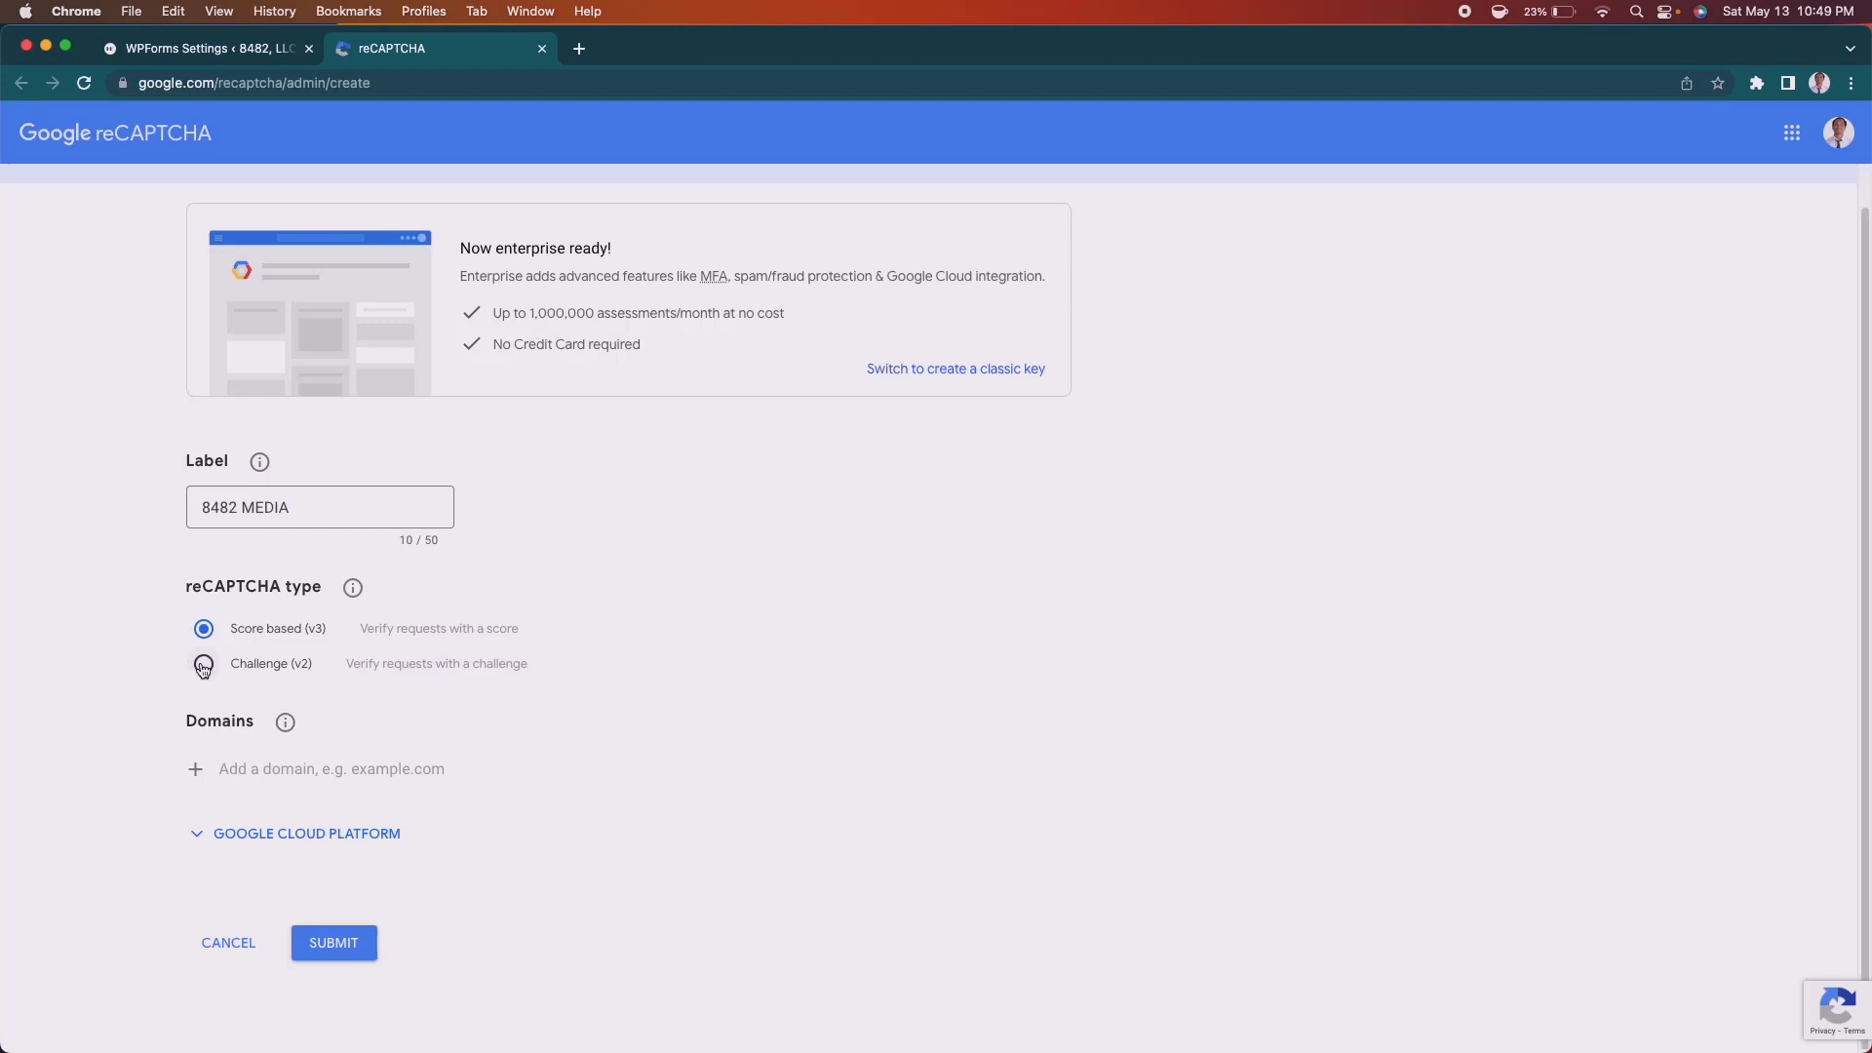
left_click(202, 665)
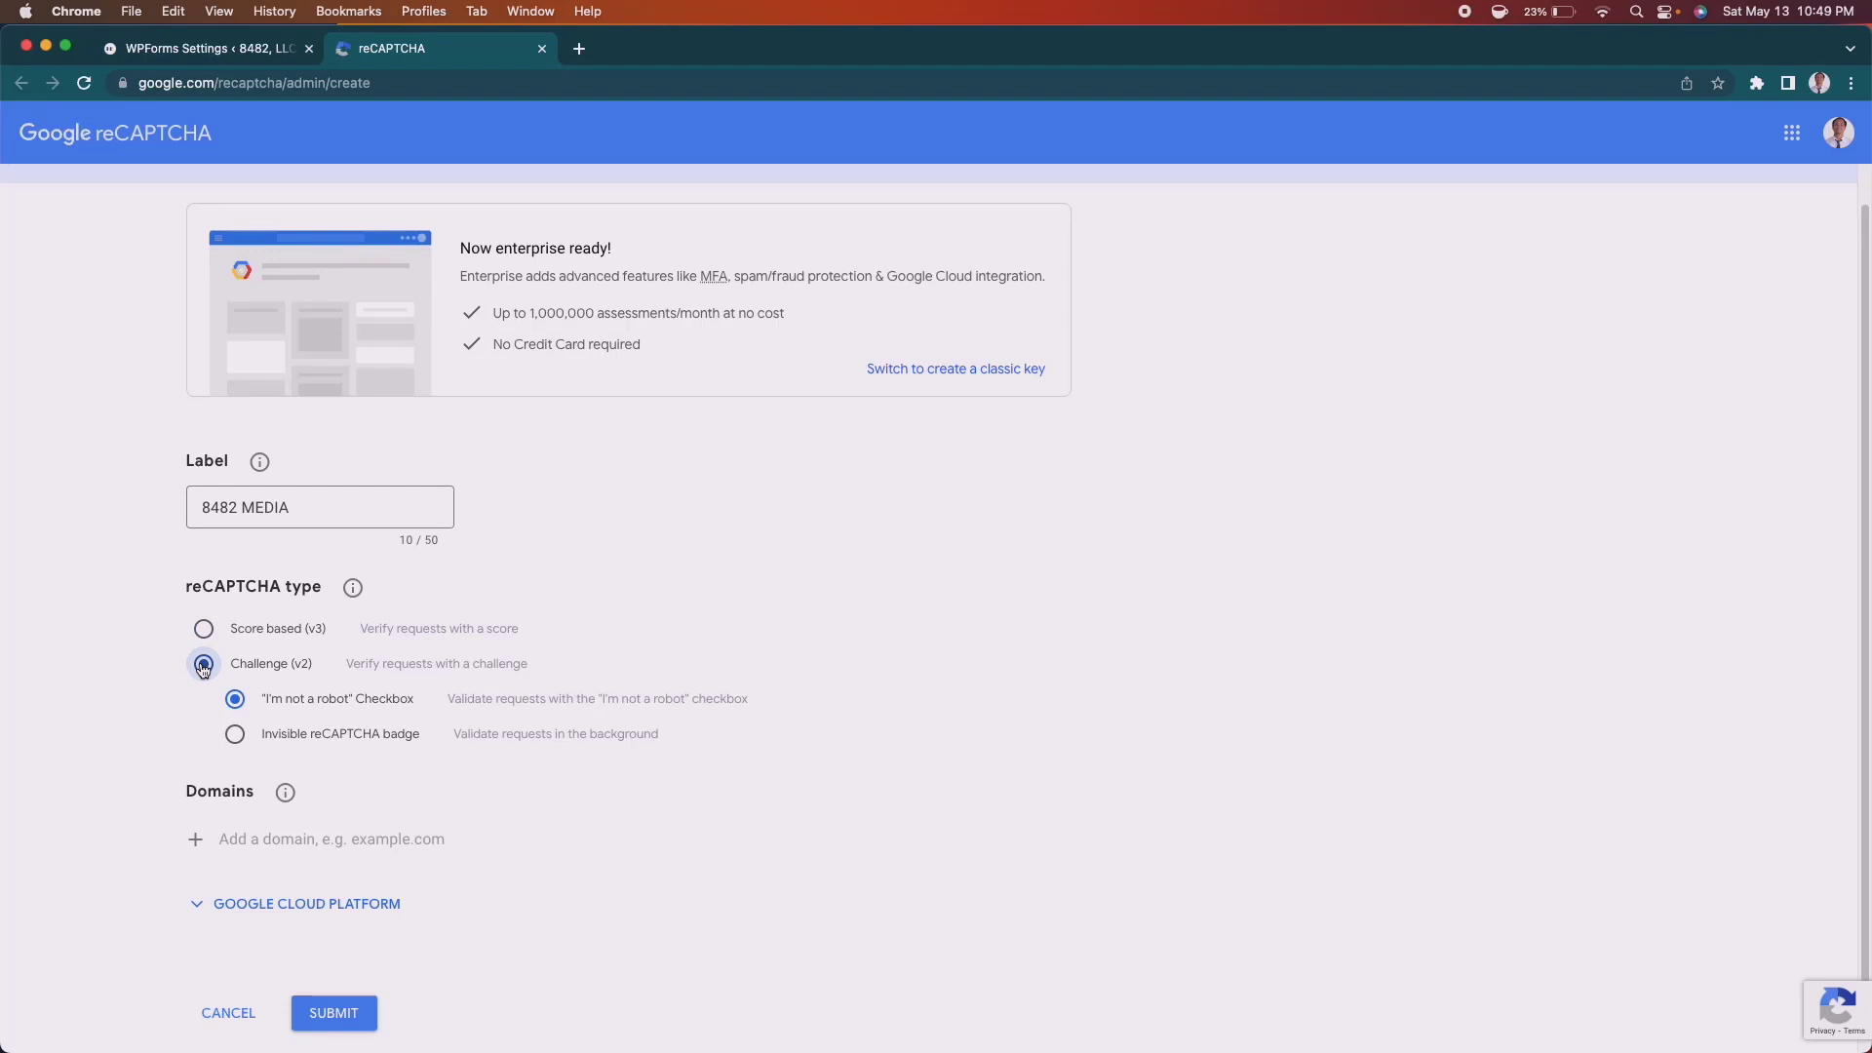
scroll(997, 809, "down", 2)
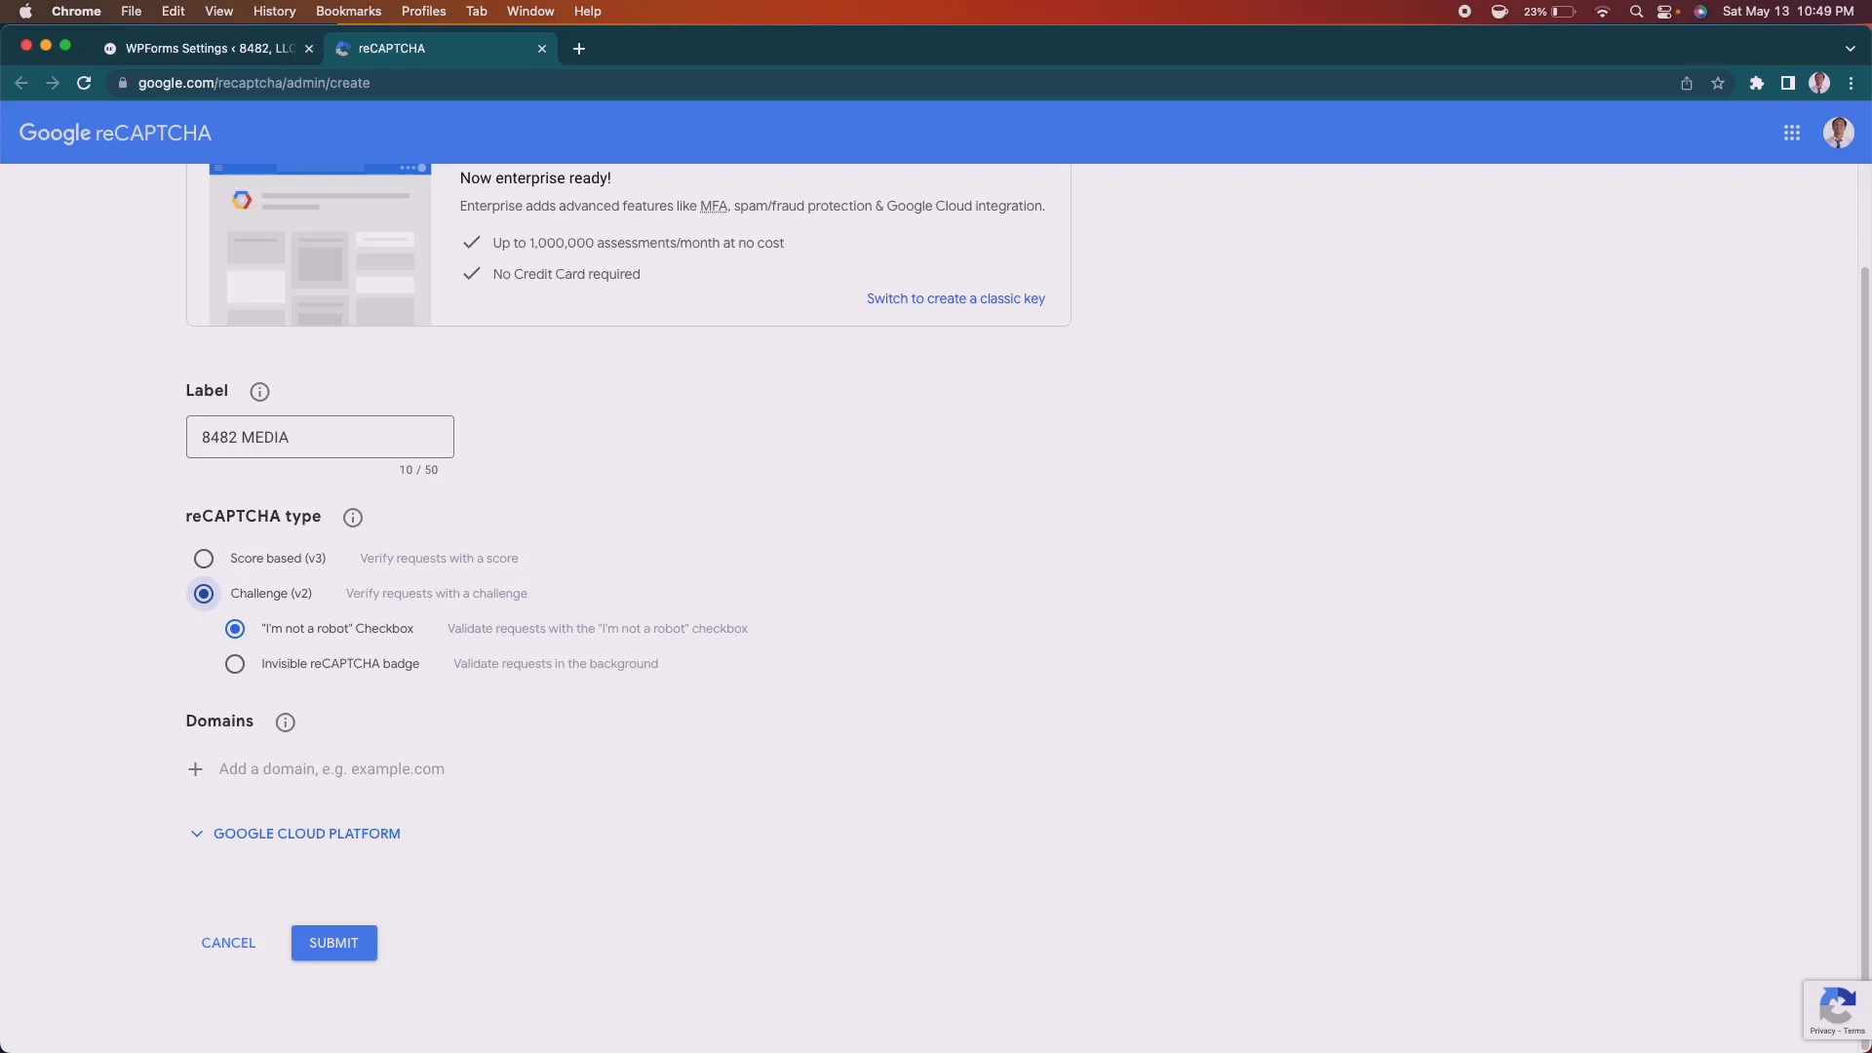
left_click(331, 770)
type("8482media.com")
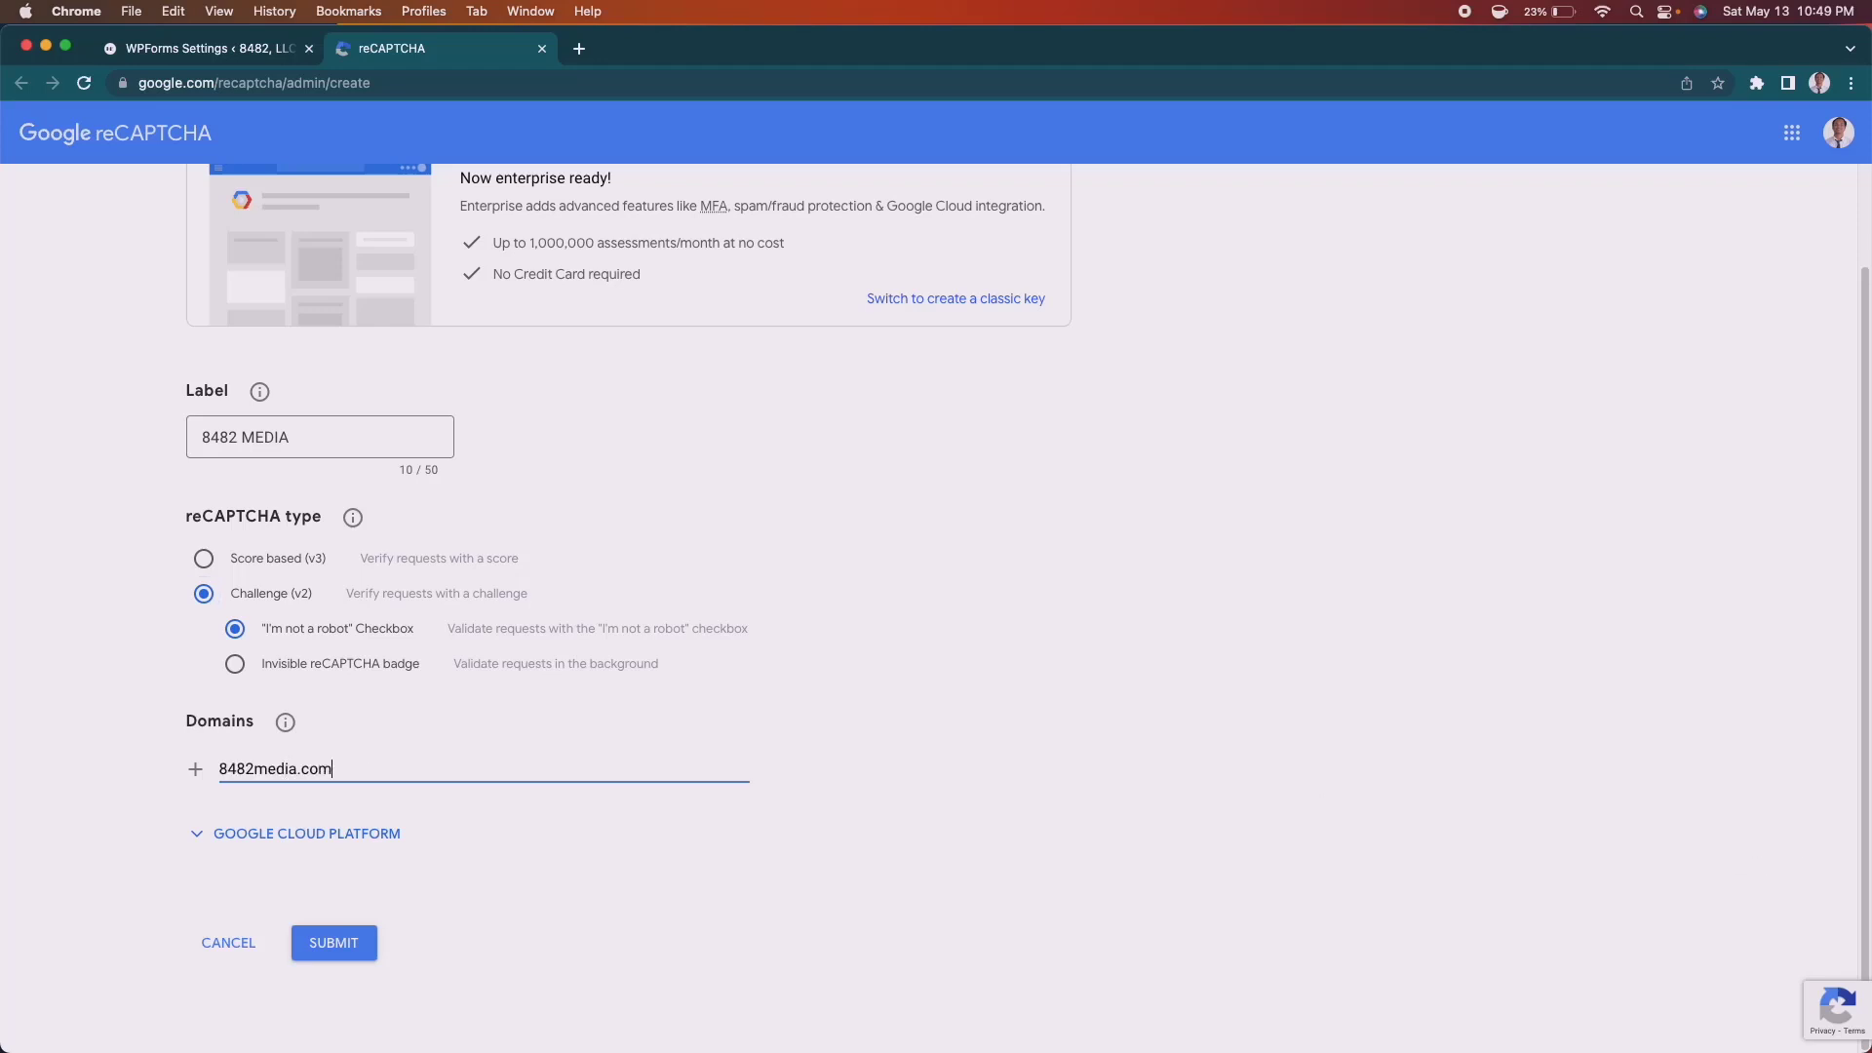
left_click(338, 940)
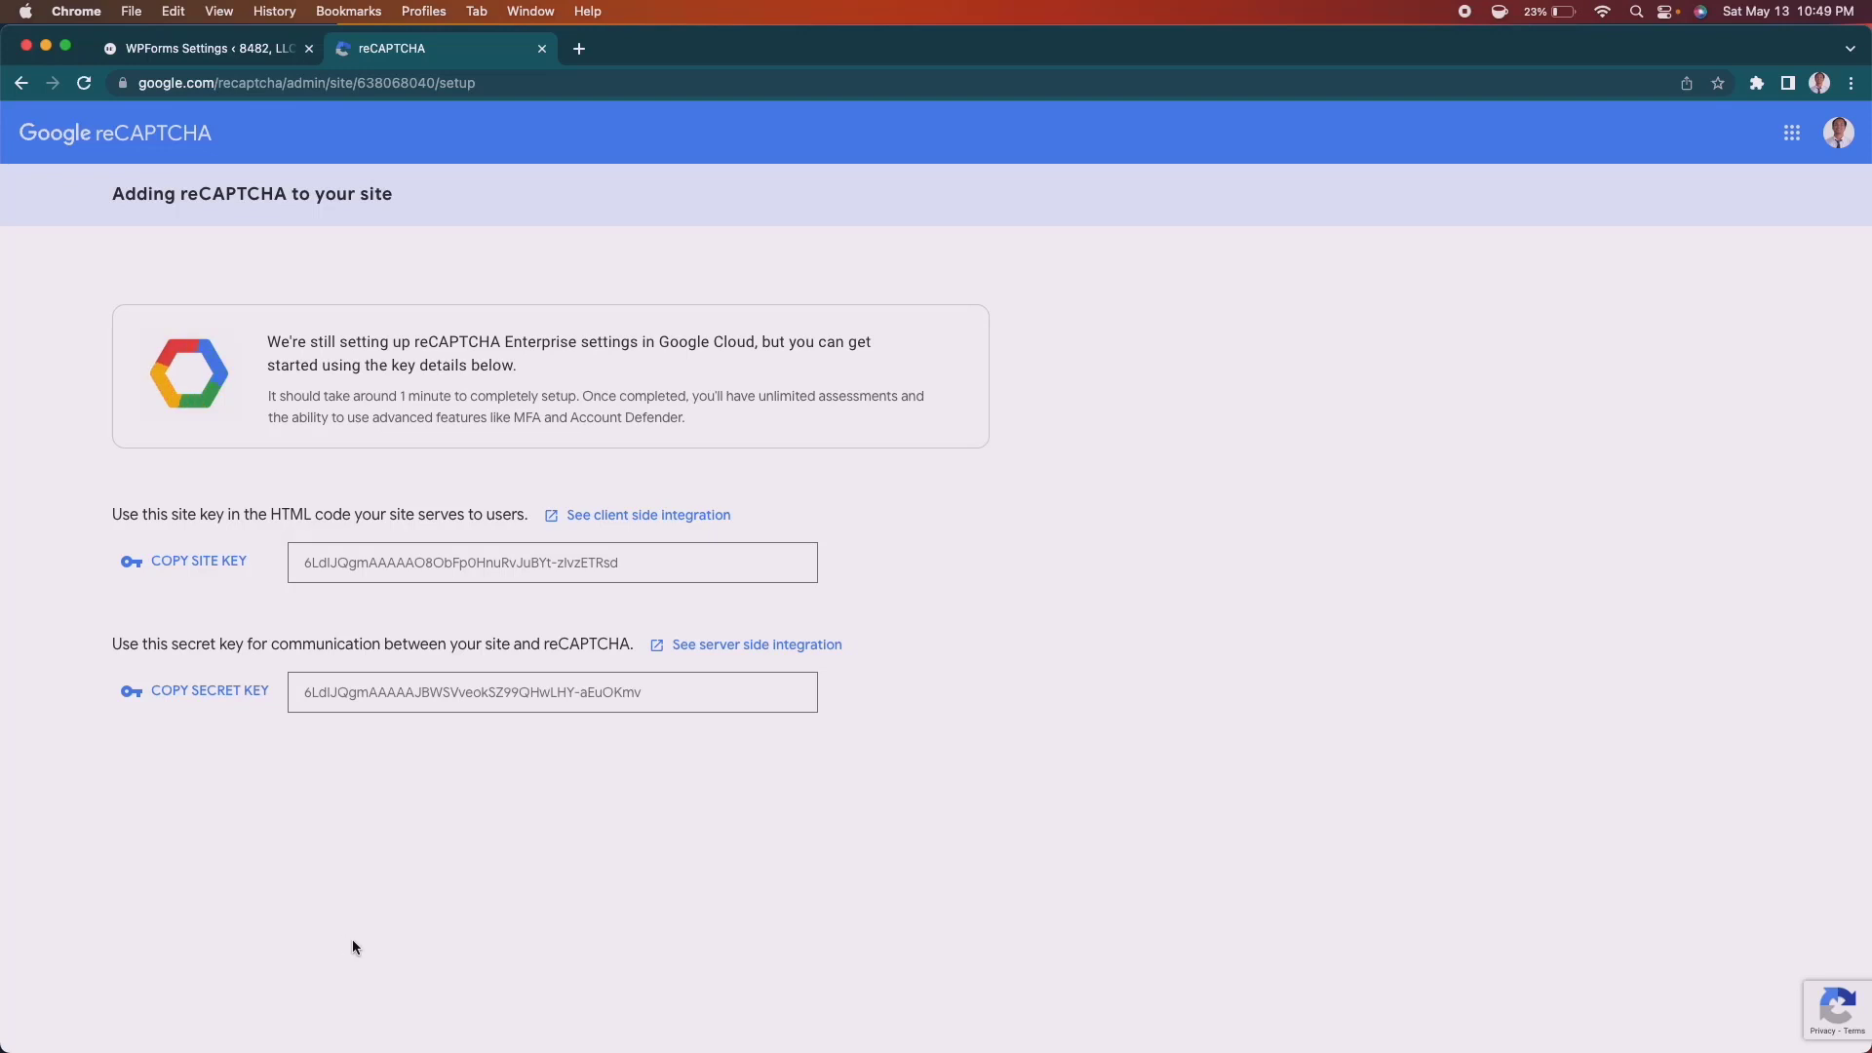
Copy the reCAPTCHA site key into the WPForms Site Key field.
left_click(186, 564)
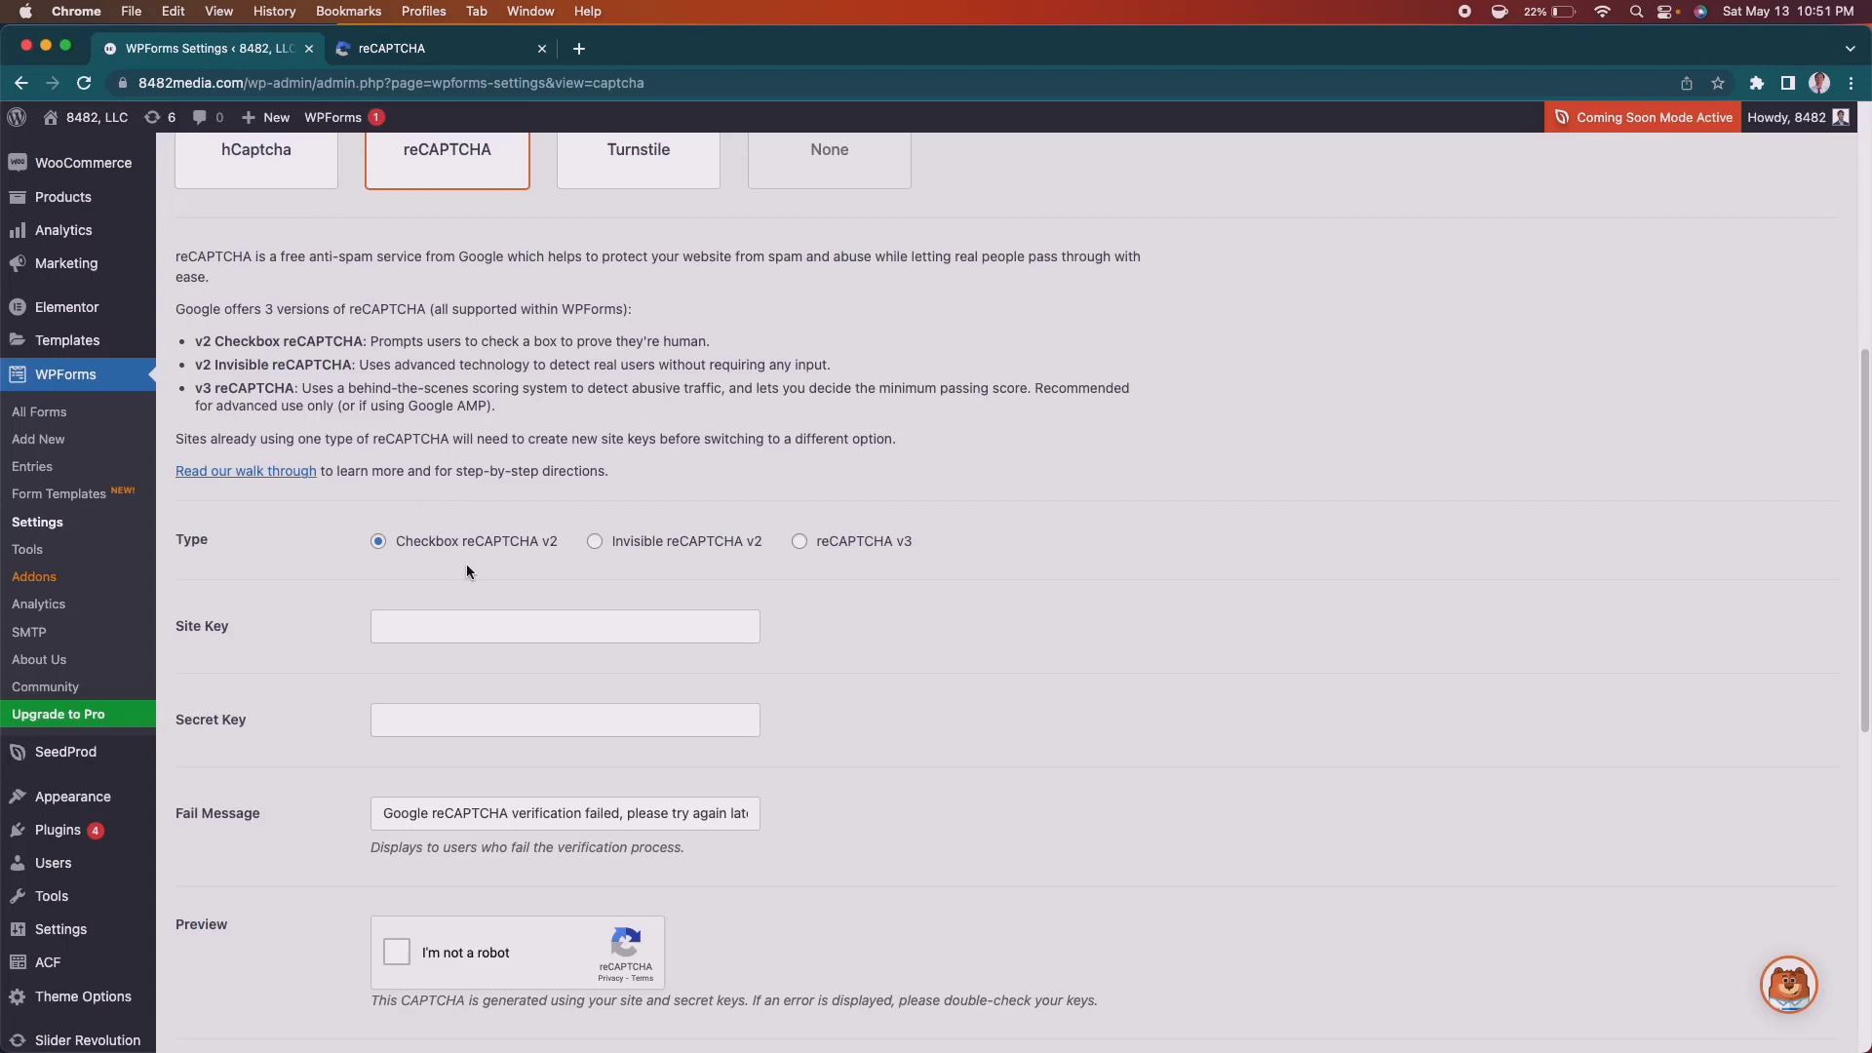
left_click(472, 629)
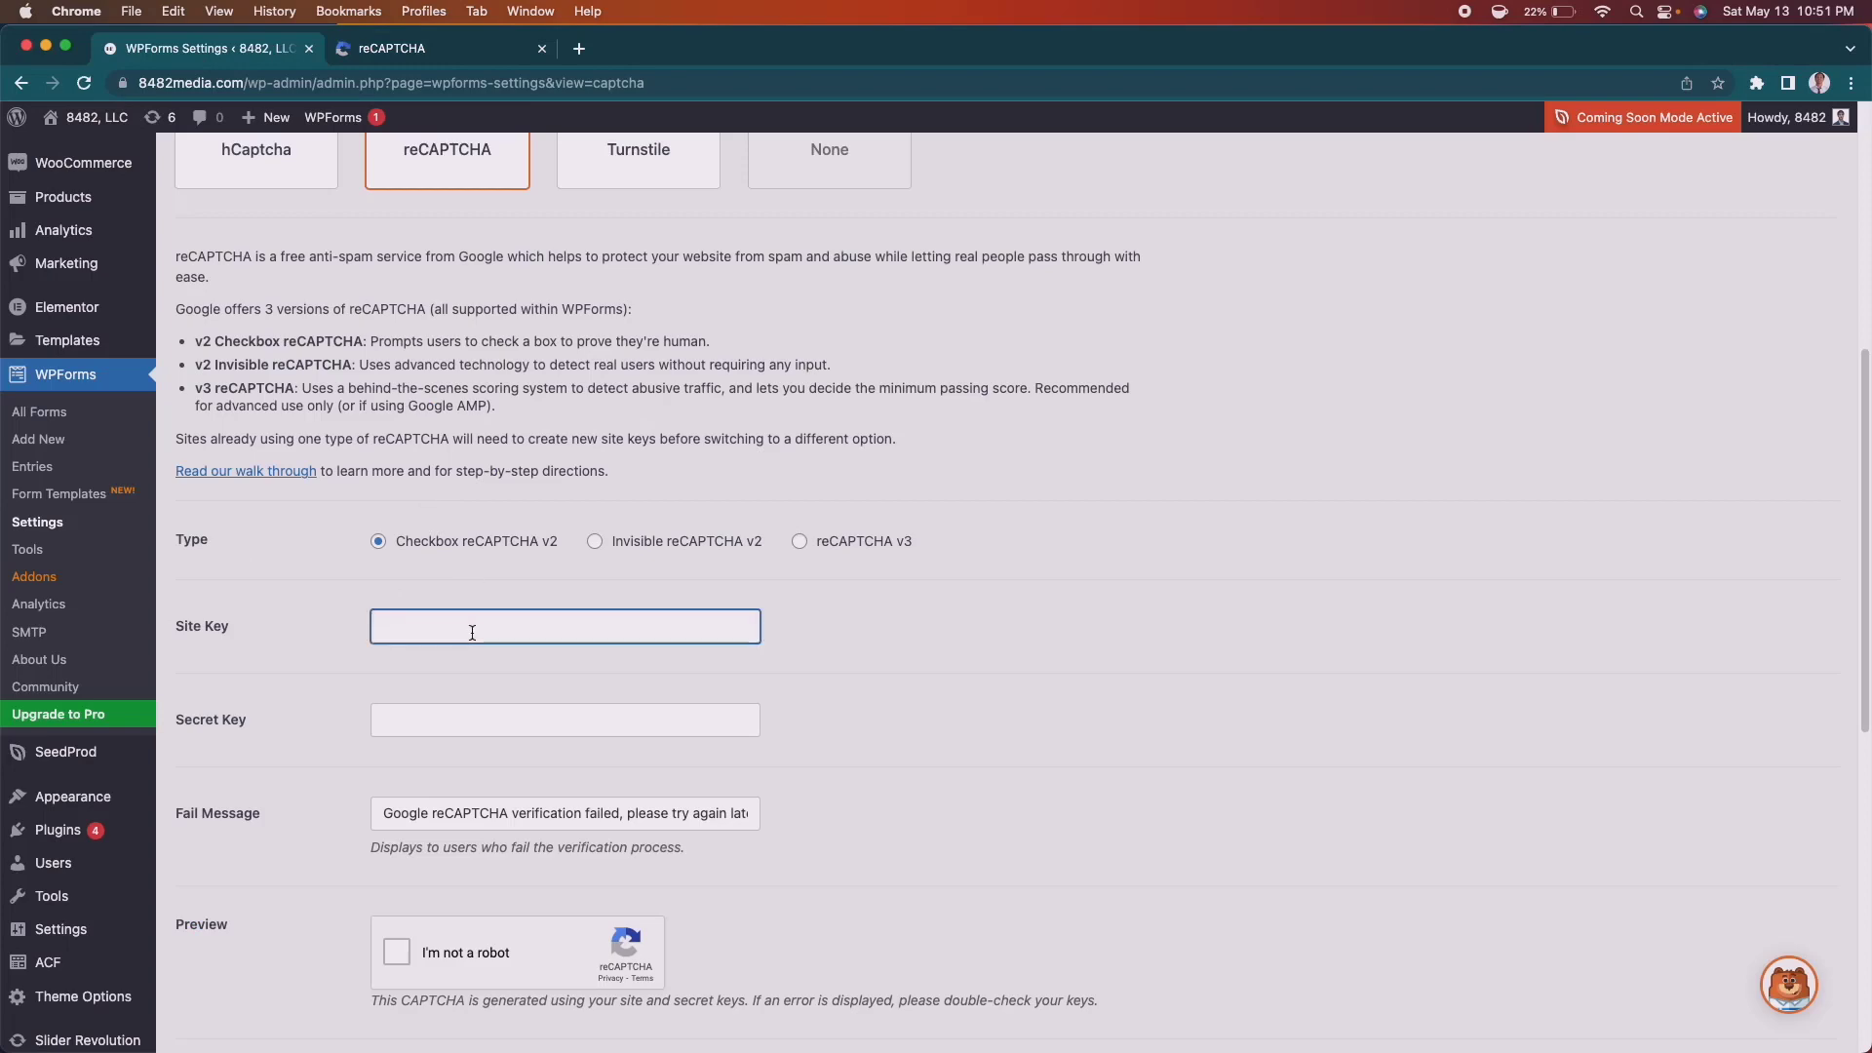
key("super+v")
Copy the secret key into the Secret Key field and save the settings.
left_click(448, 51)
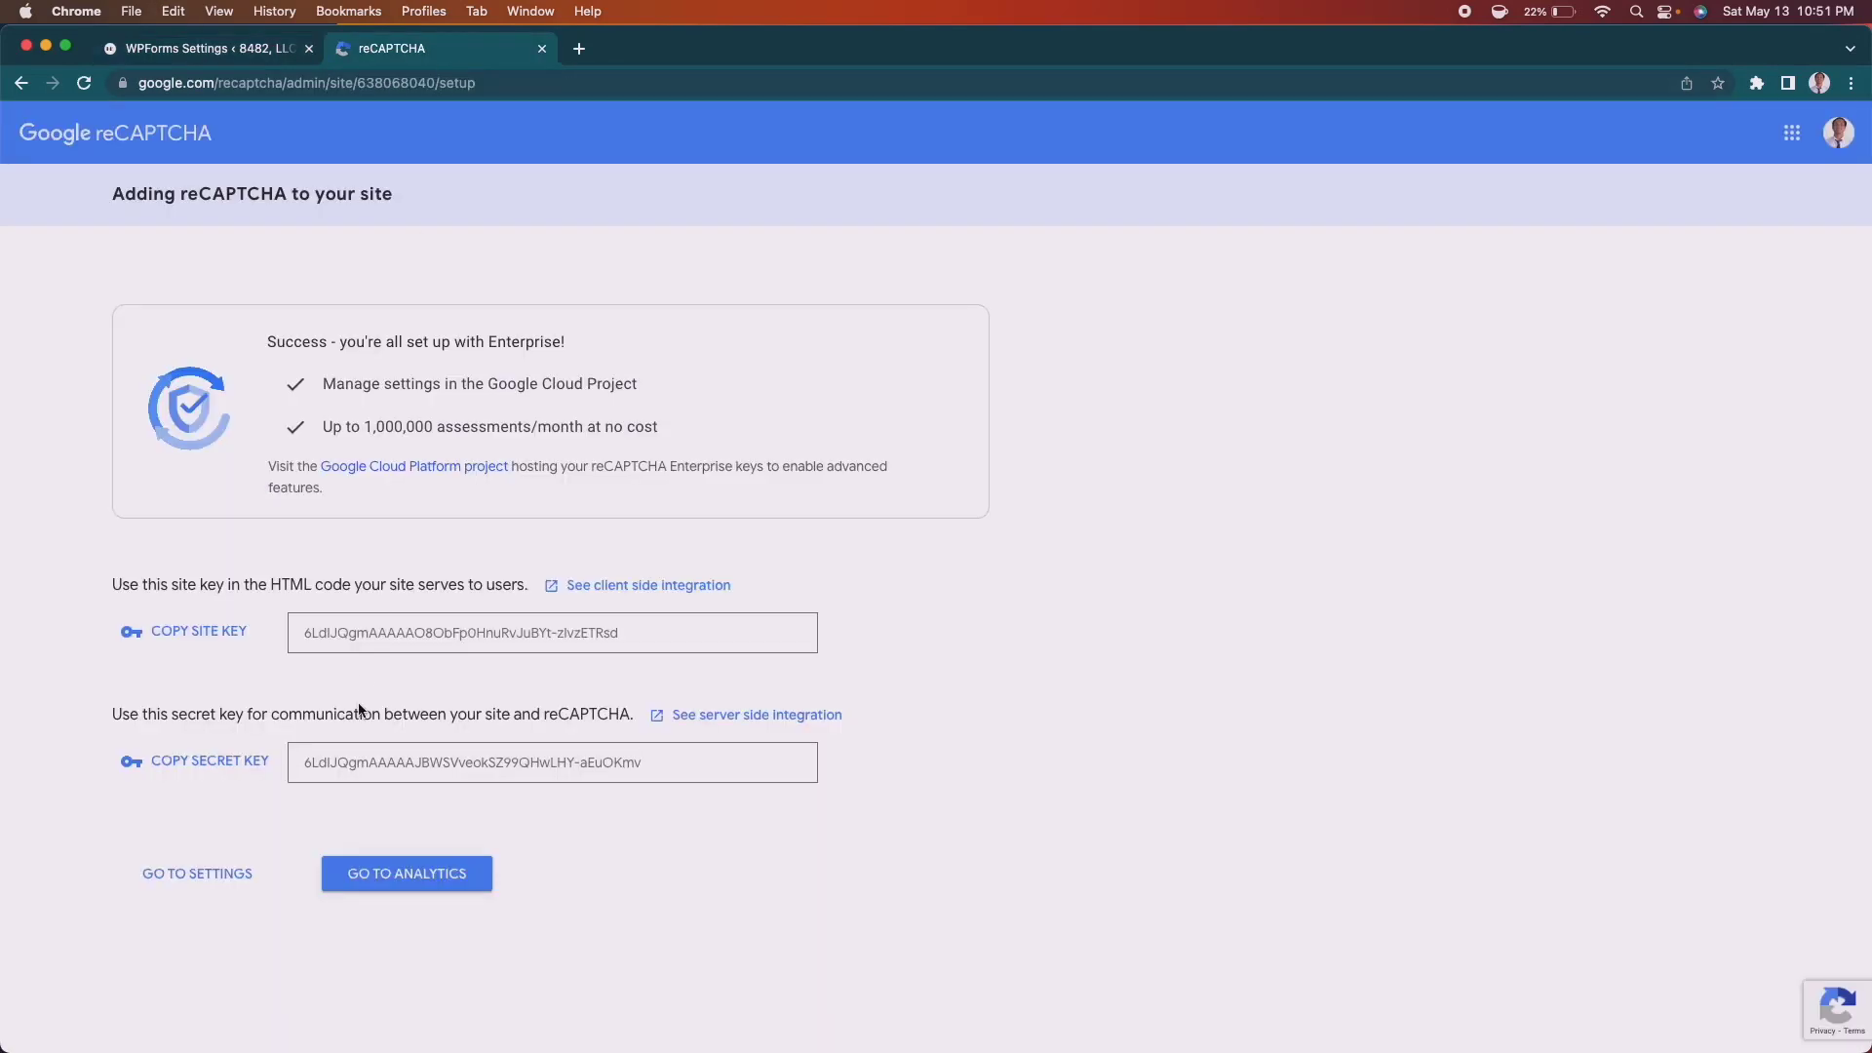
left_click(253, 760)
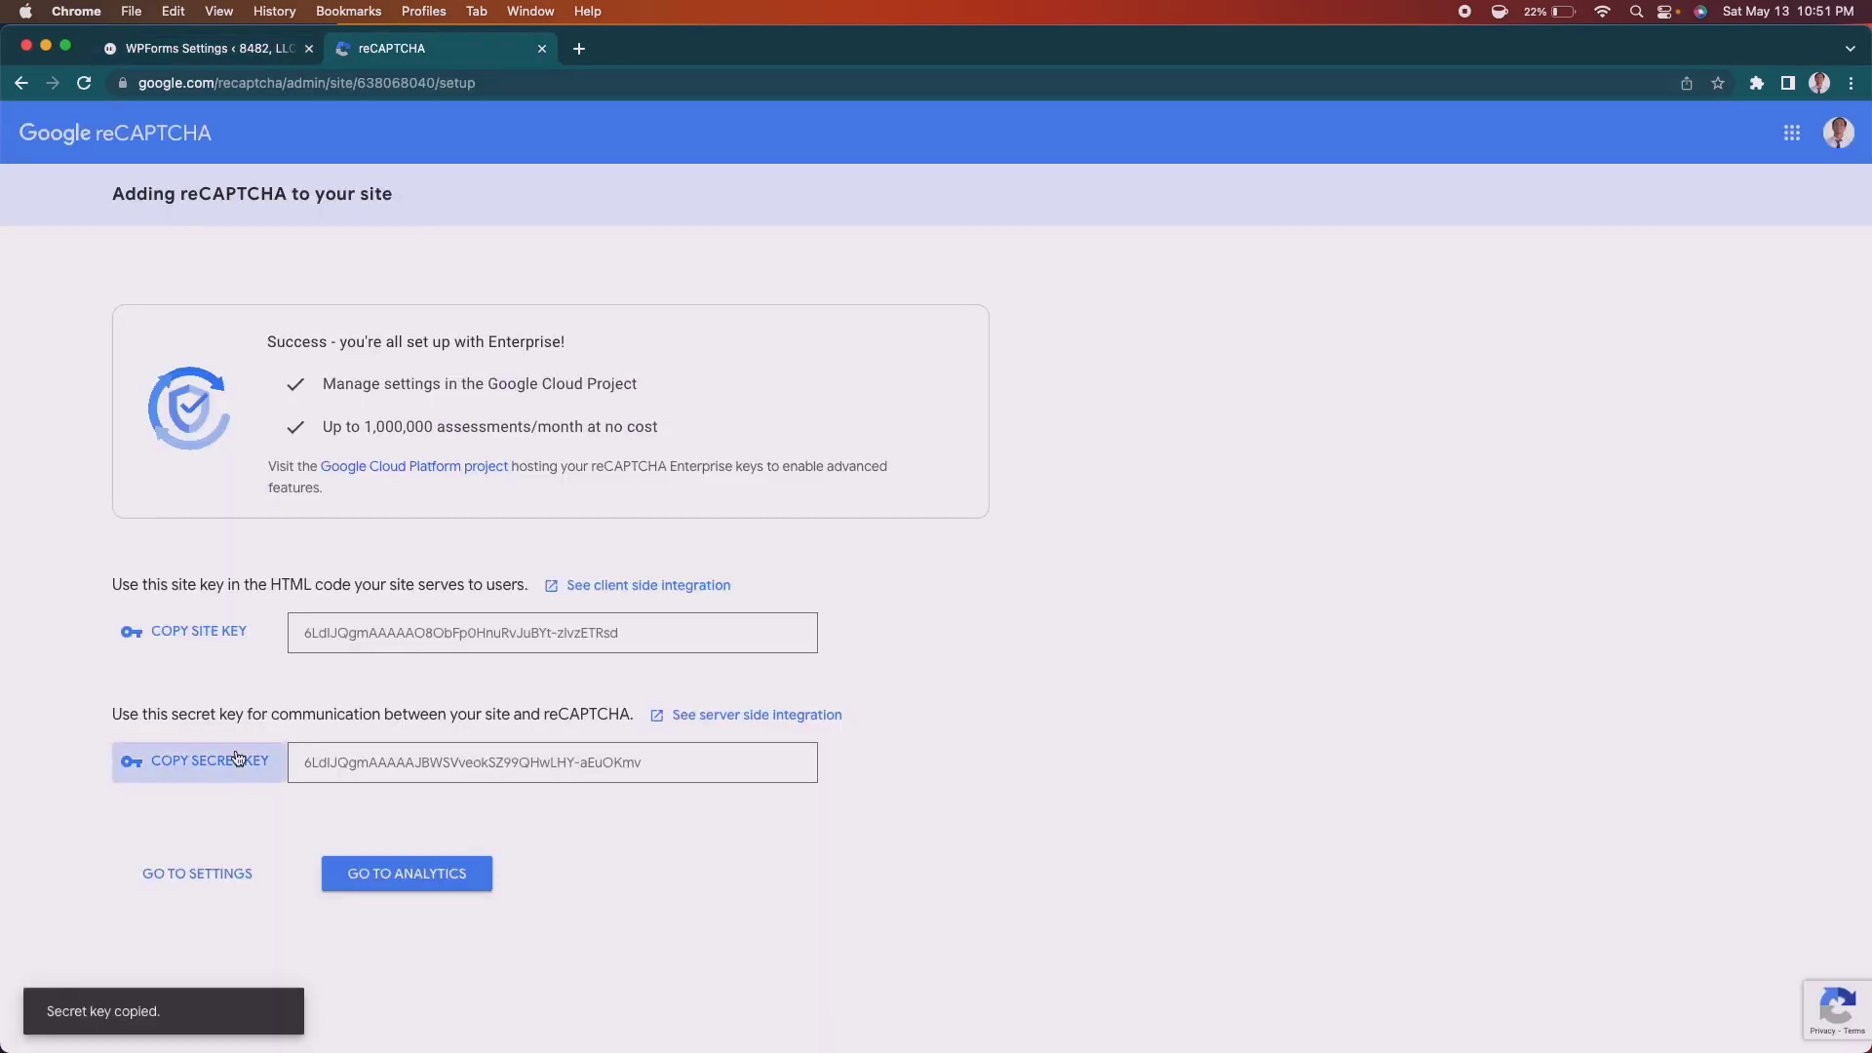
left_click(207, 46)
left_click(419, 719)
key("super+v")
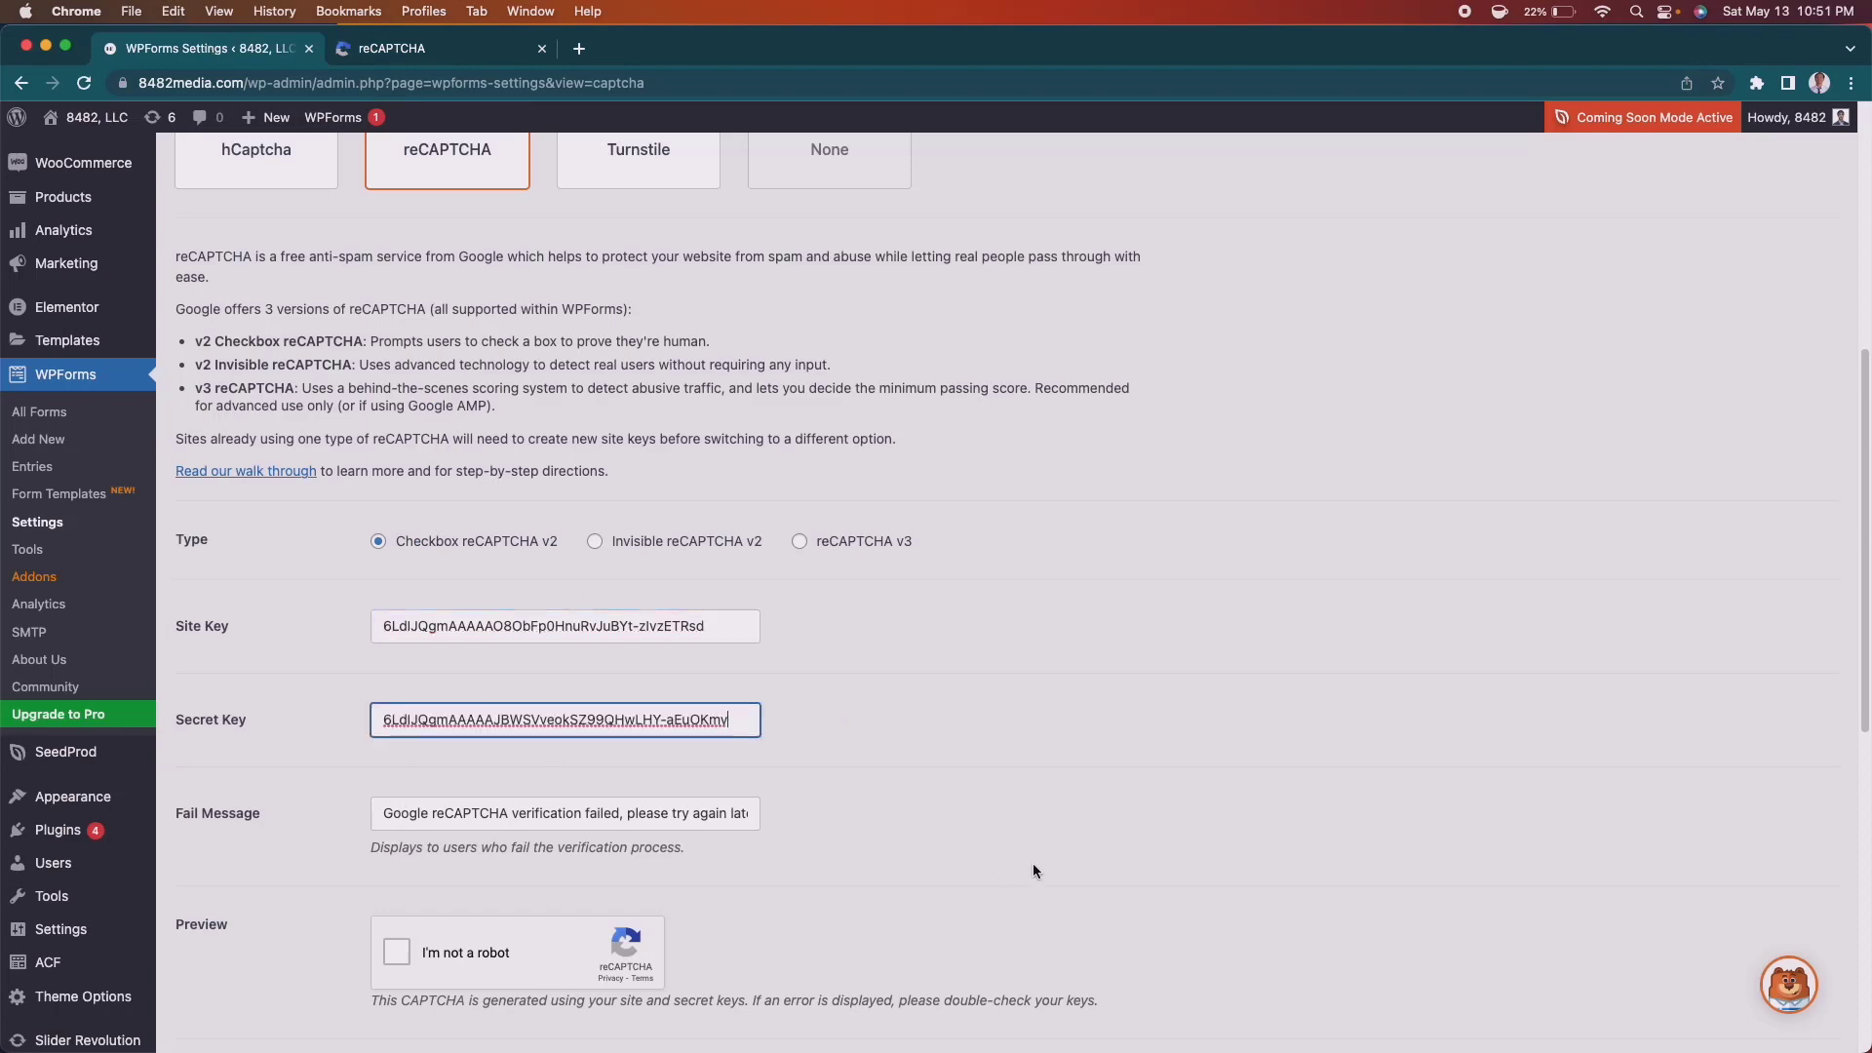
left_click(901, 880)
scroll(1022, 910, "down", 5)
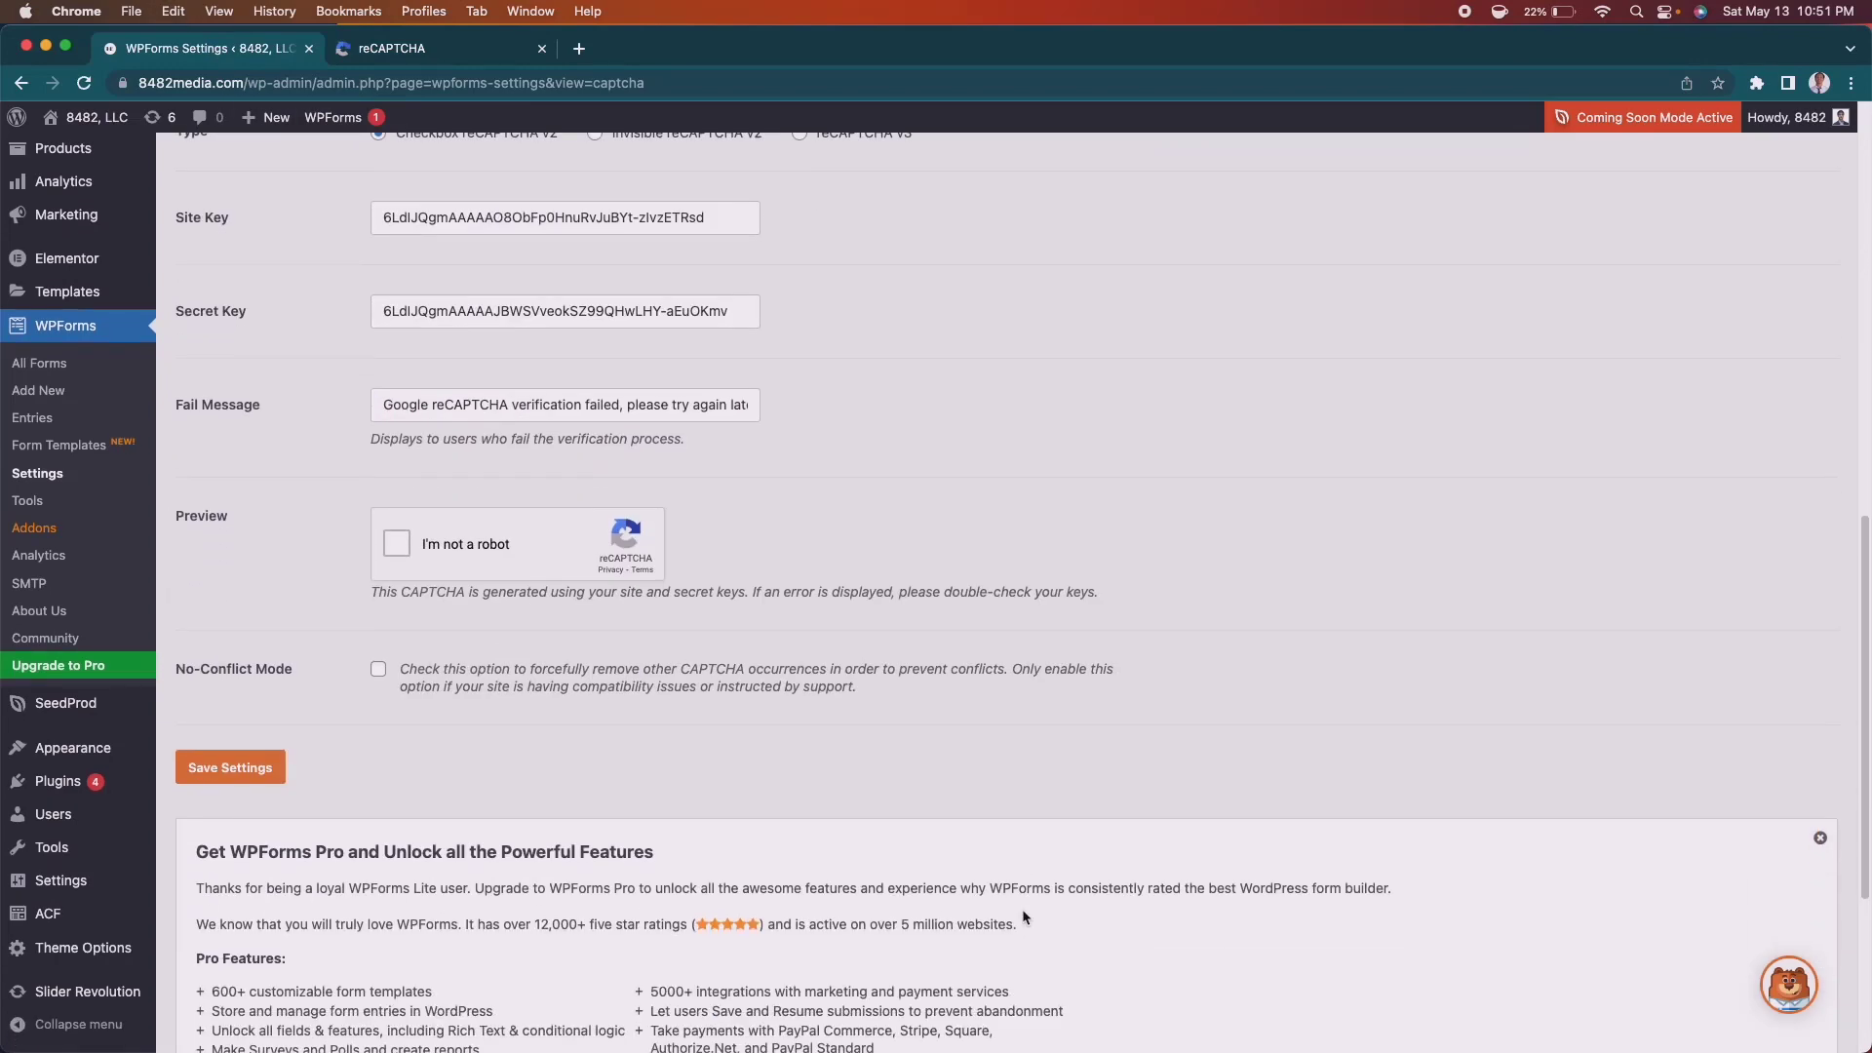
left_click(242, 770)
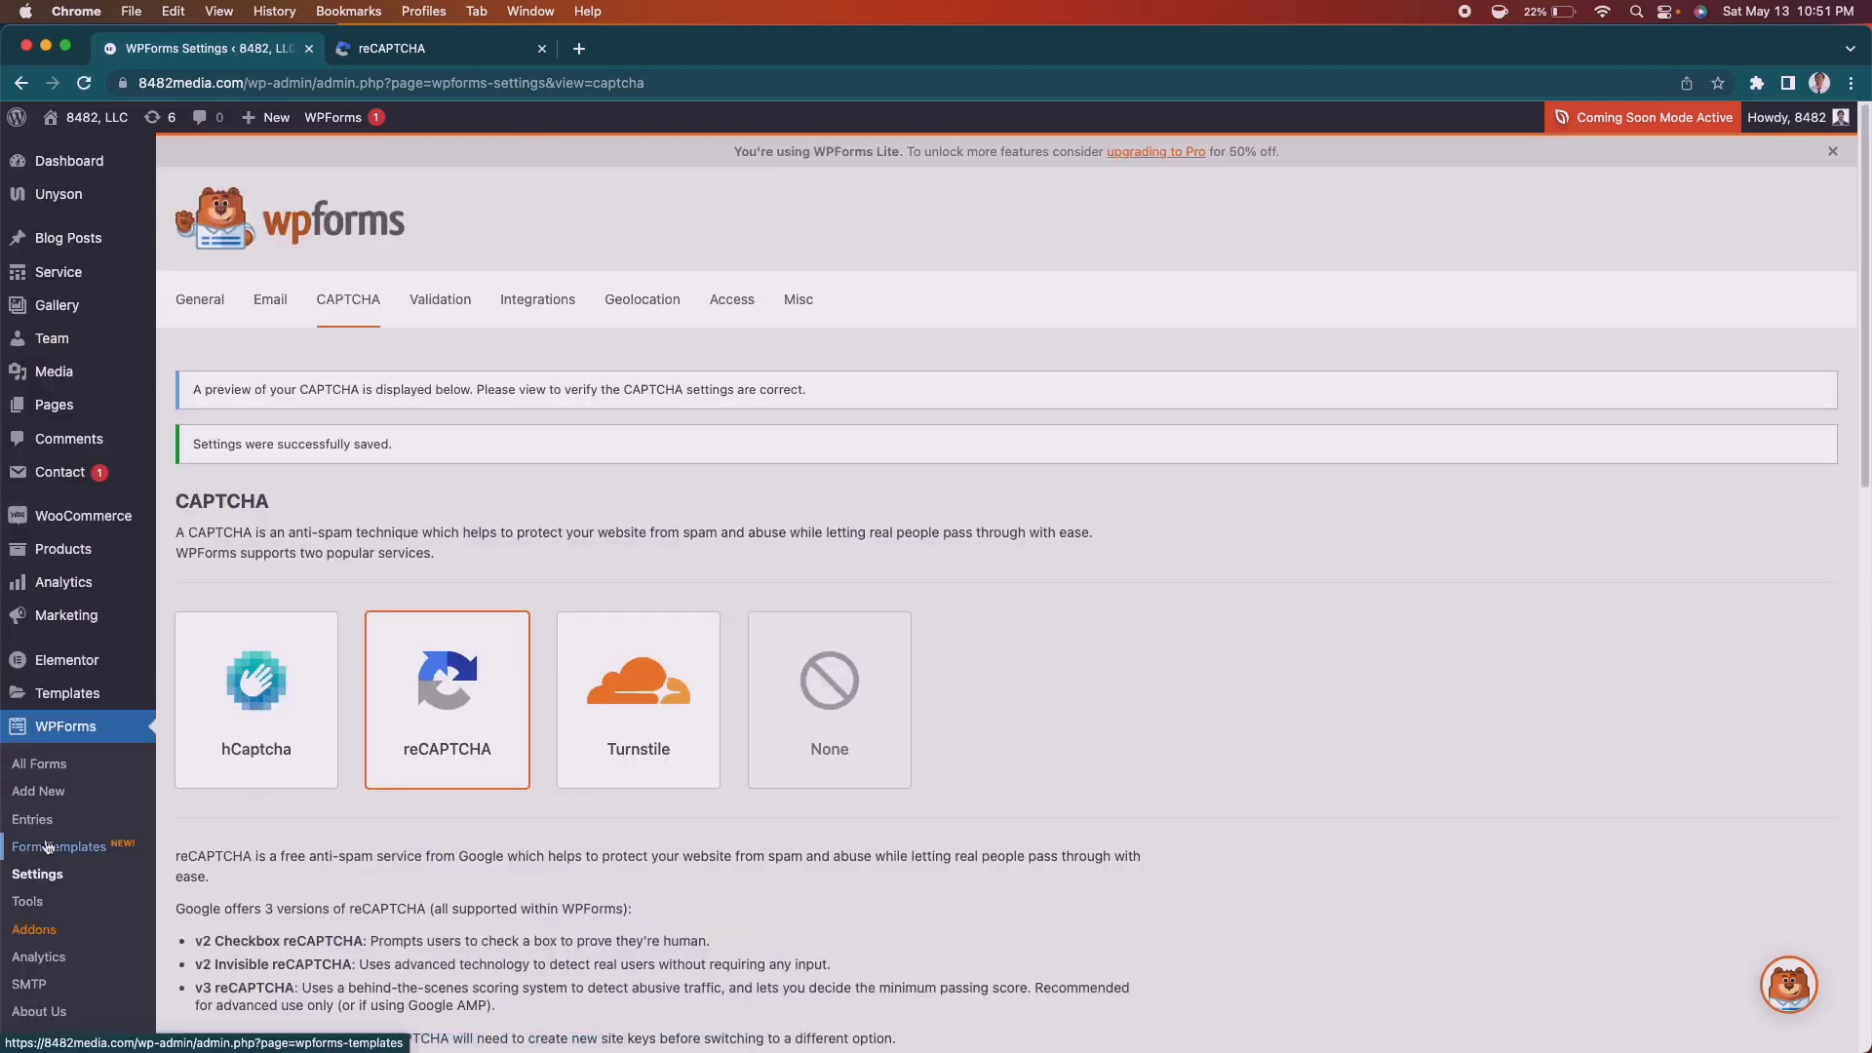
Enable the reCAPTCHA field on the Contact Us form in the builder and save it.
left_click(39, 770)
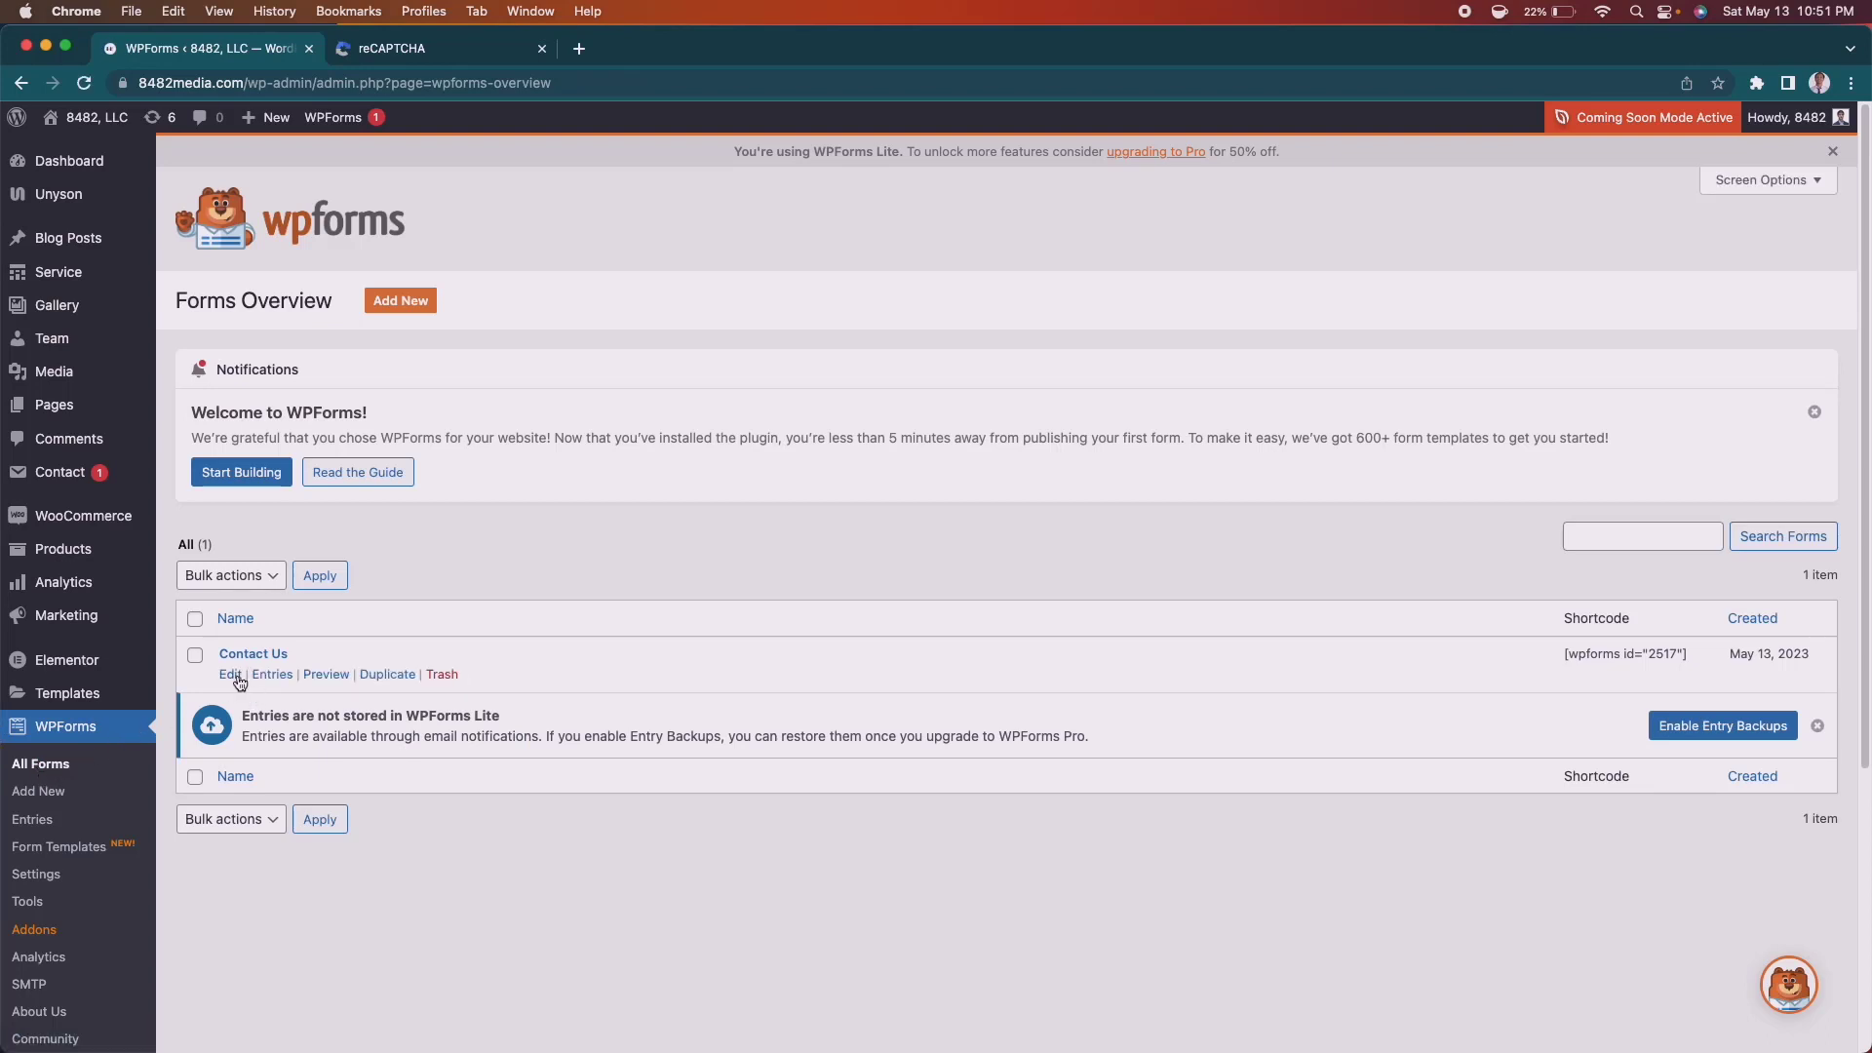
left_click(231, 675)
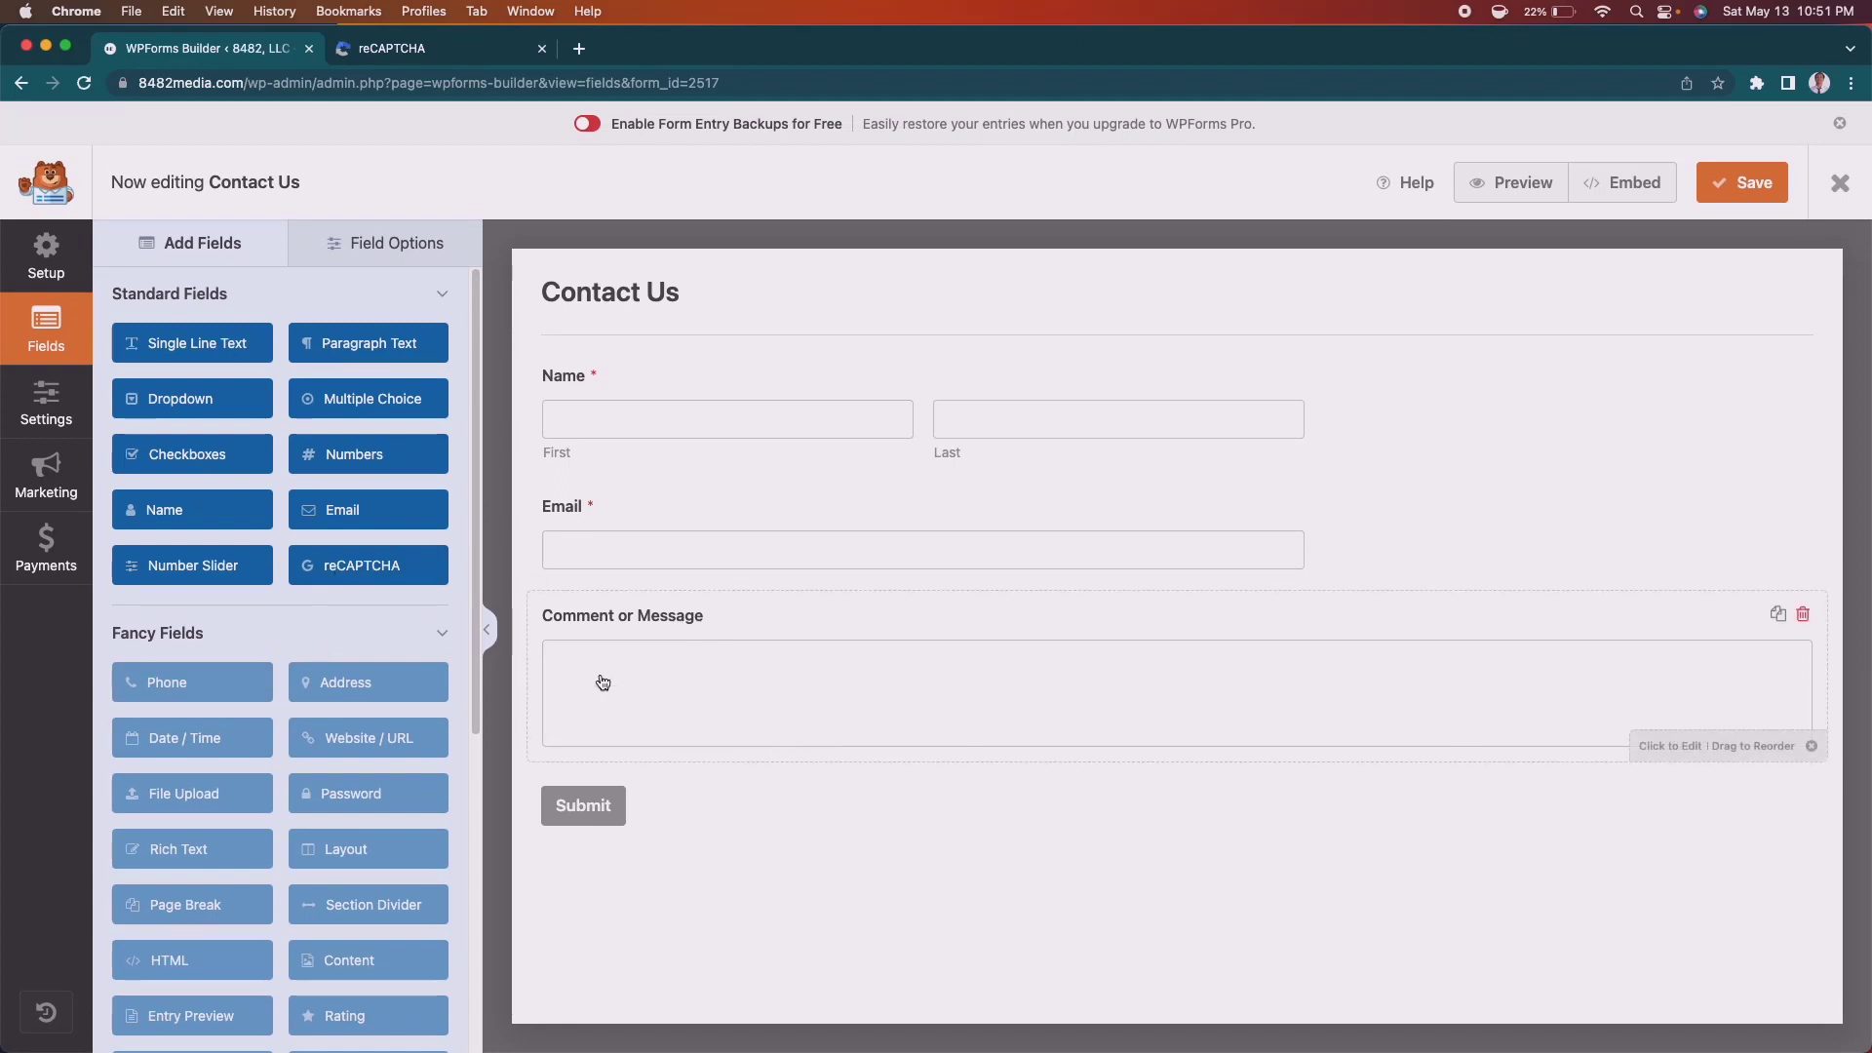
left_click(386, 572)
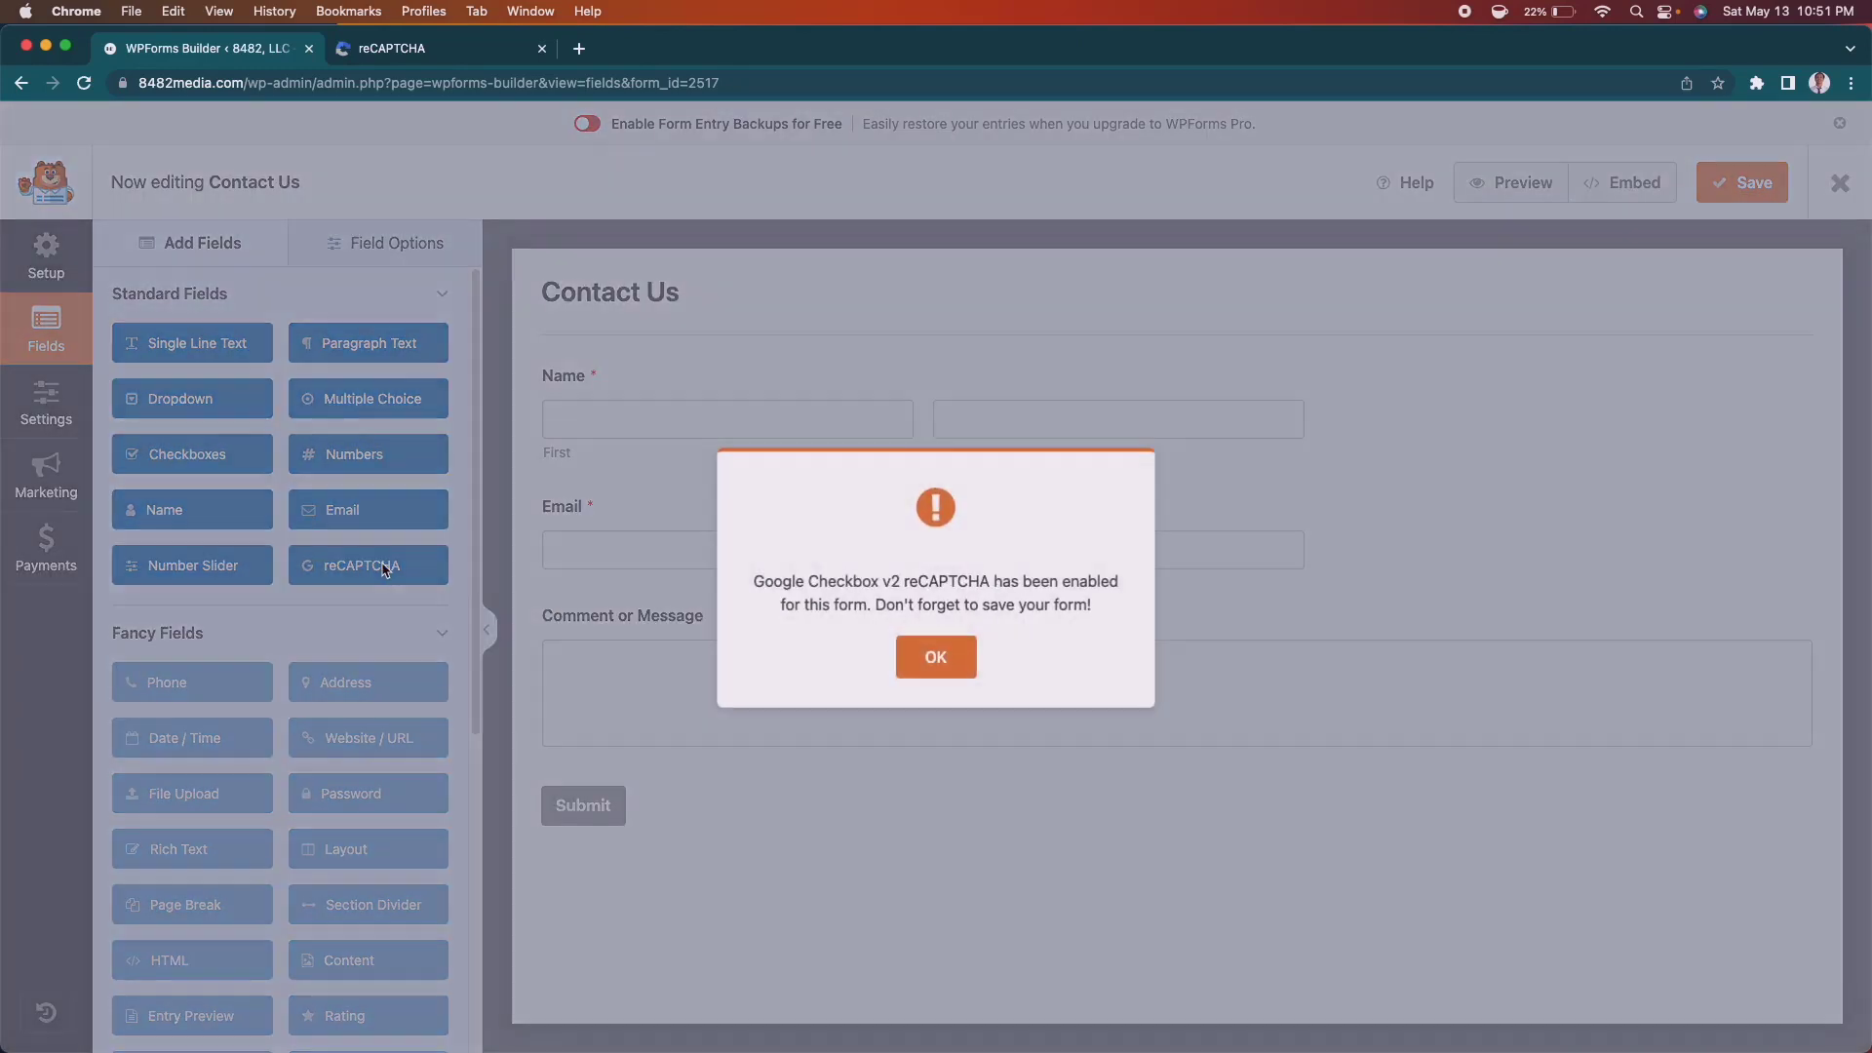
left_click(933, 673)
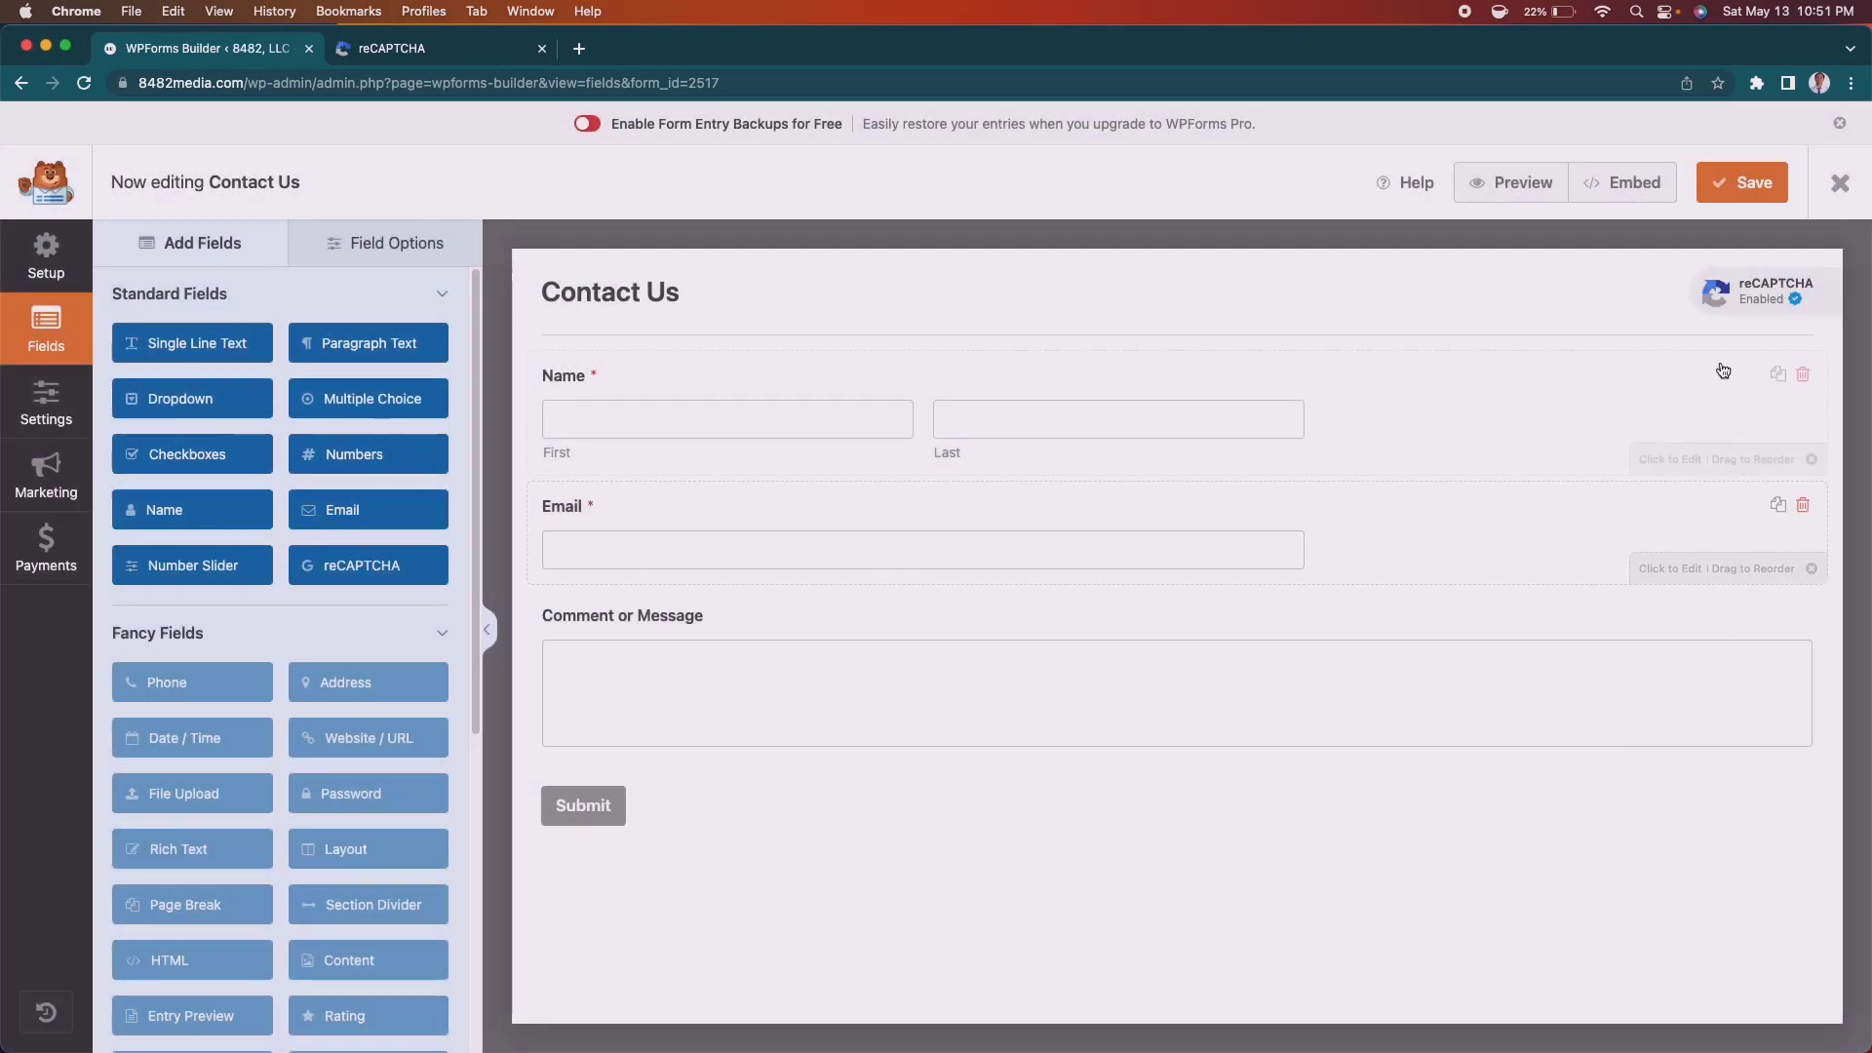
left_click(1739, 186)
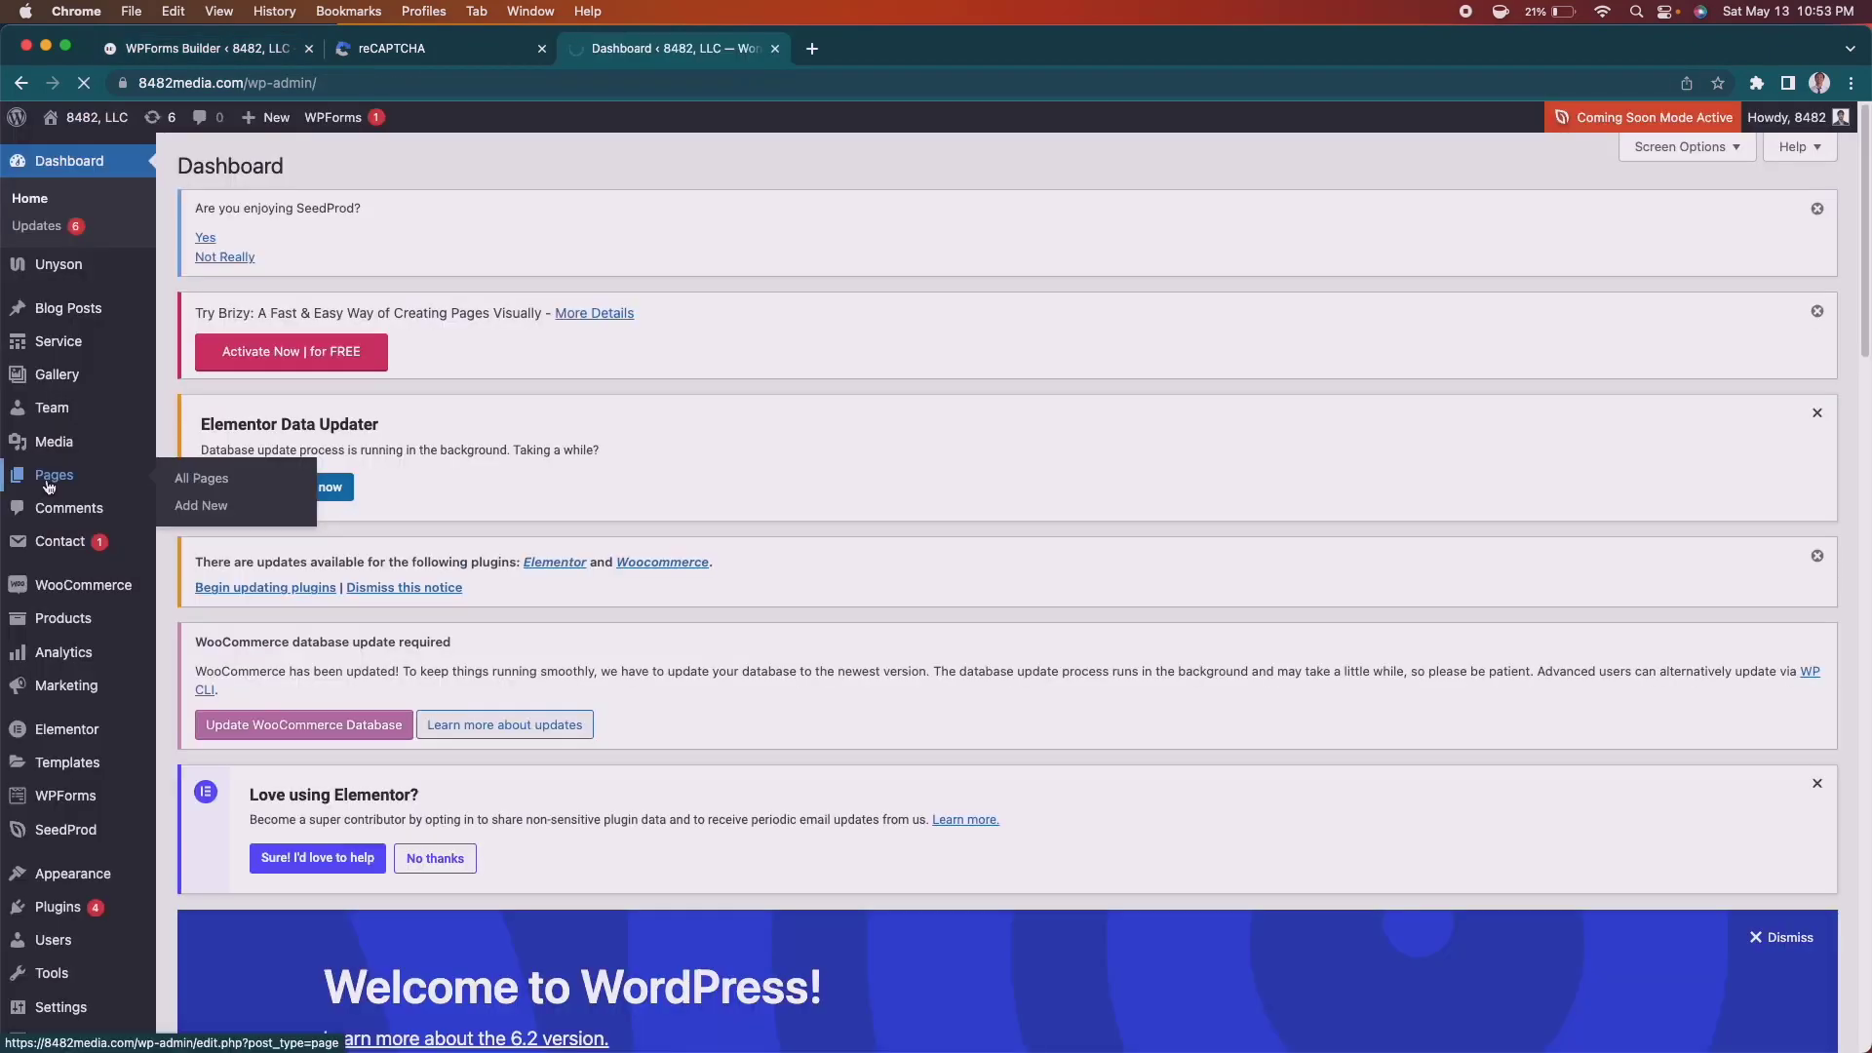
Create and publish a new page titled 'Contact', then open it in Elementor.
left_click(48, 485)
left_click(264, 170)
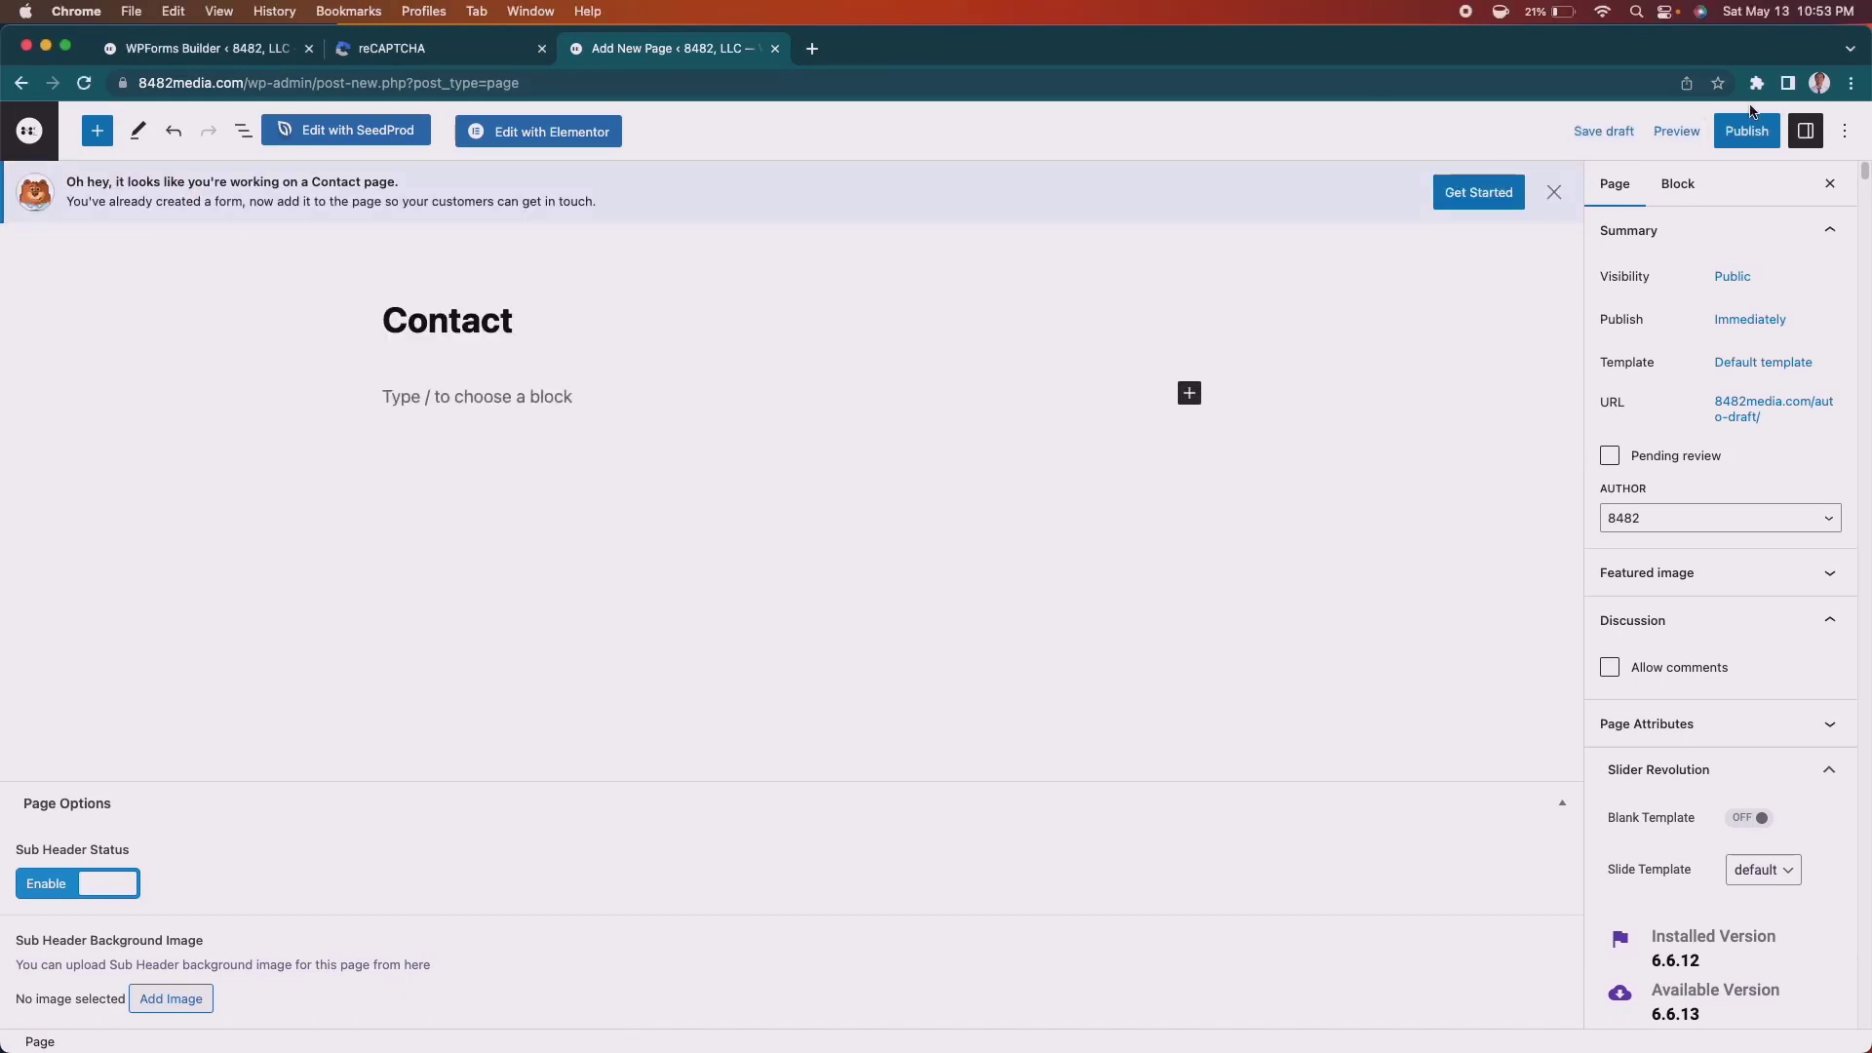
left_click(1753, 132)
left_click(1662, 134)
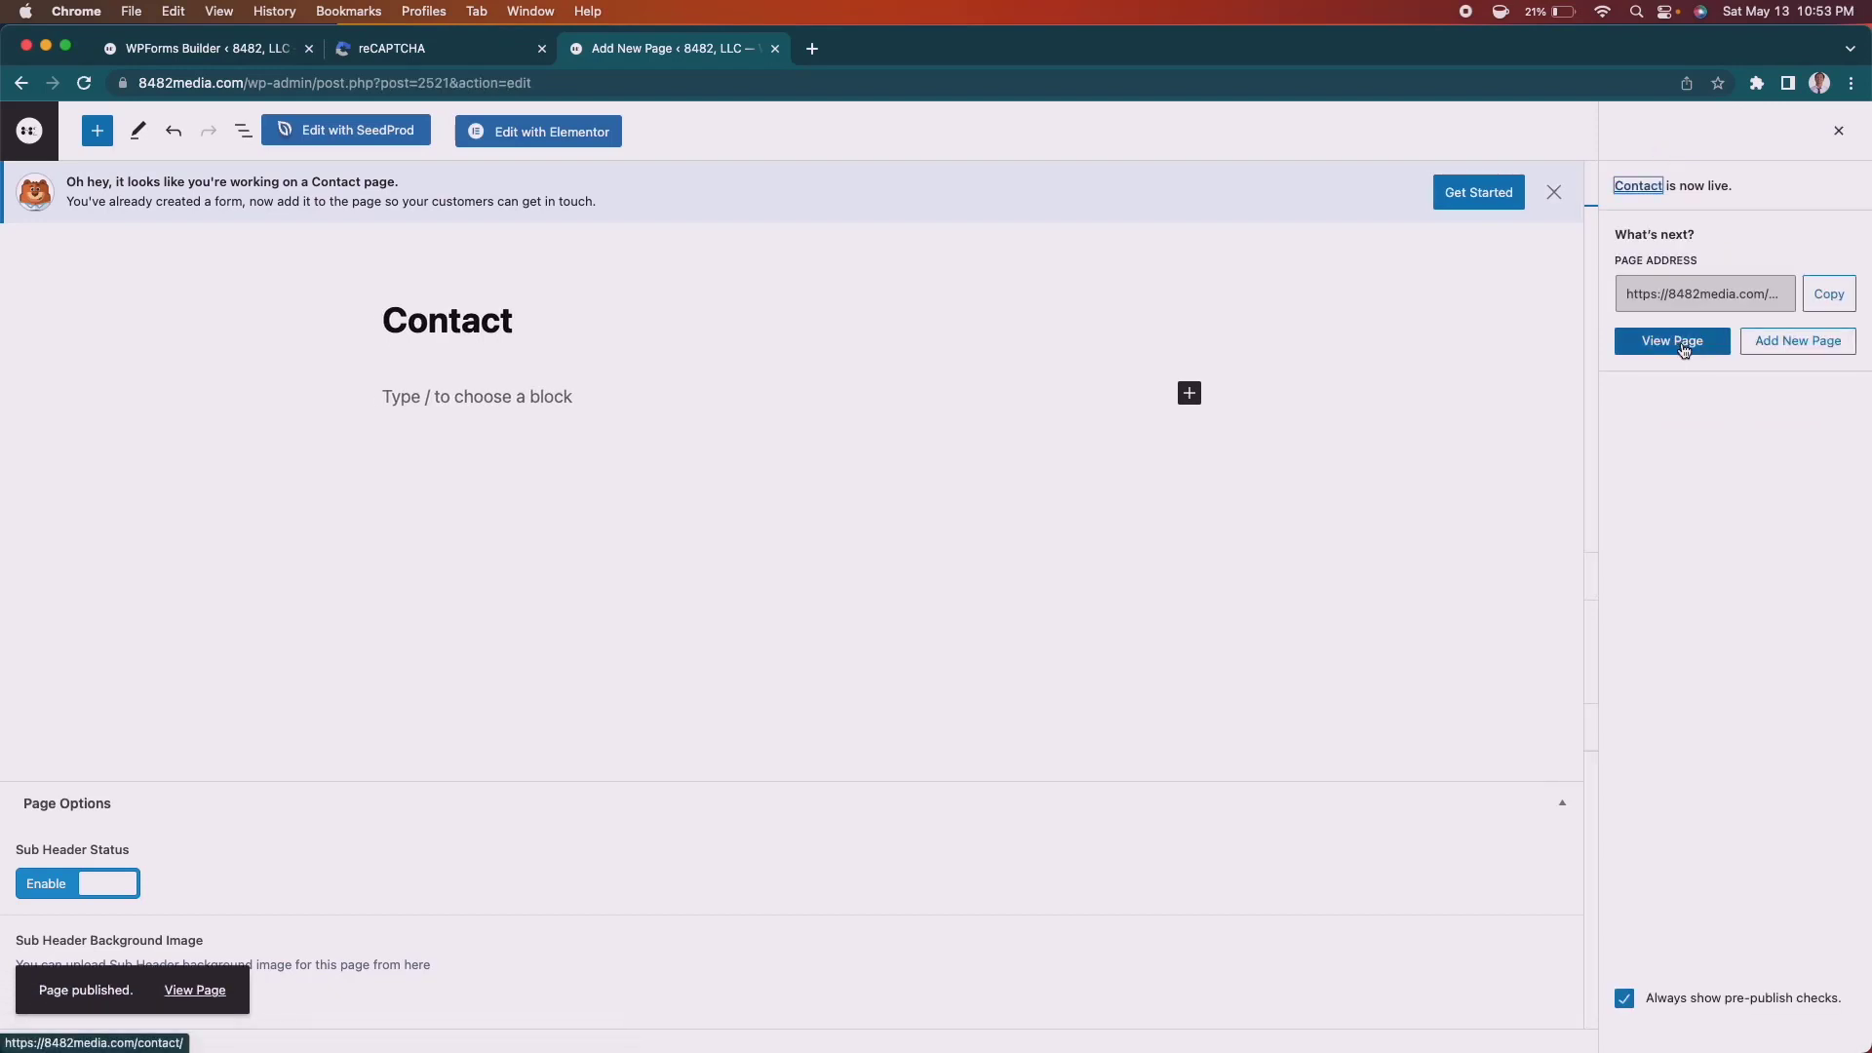
left_click(1684, 347)
left_click(542, 132)
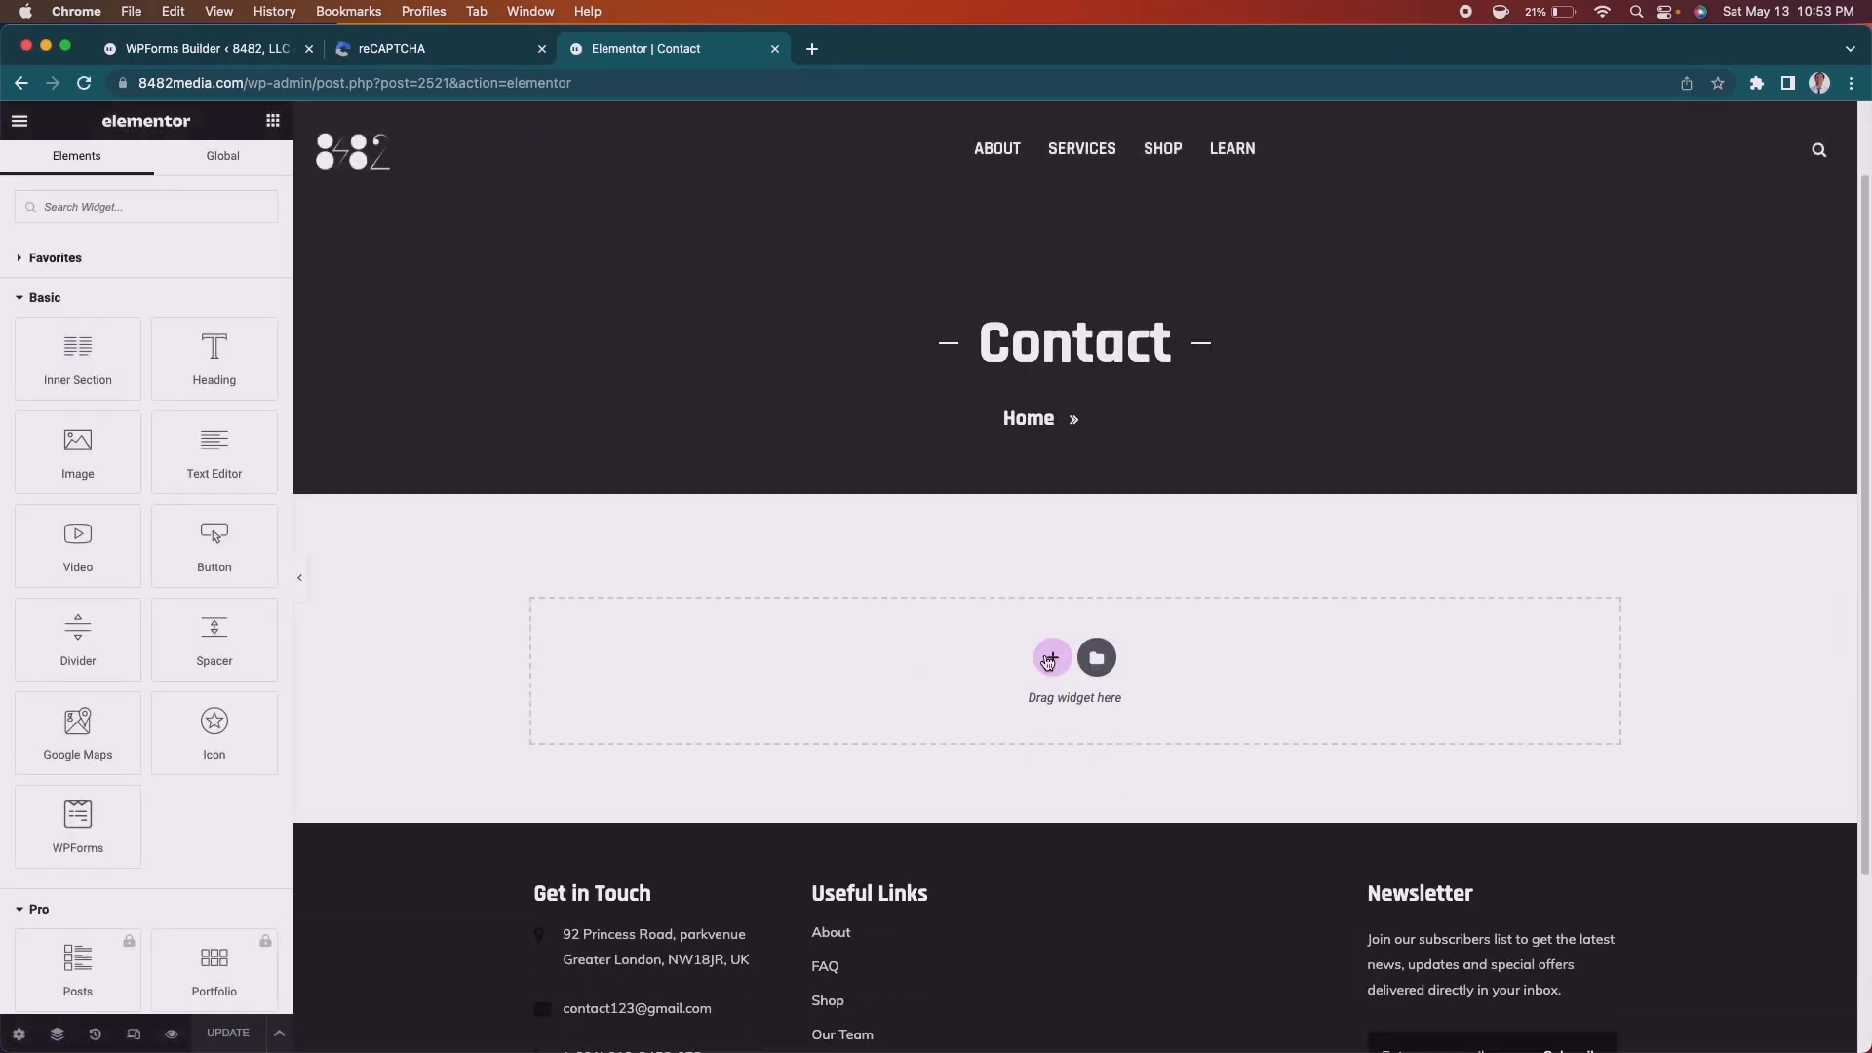
Add a one-column section and drop the WPForms widget into it.
left_click(1050, 659)
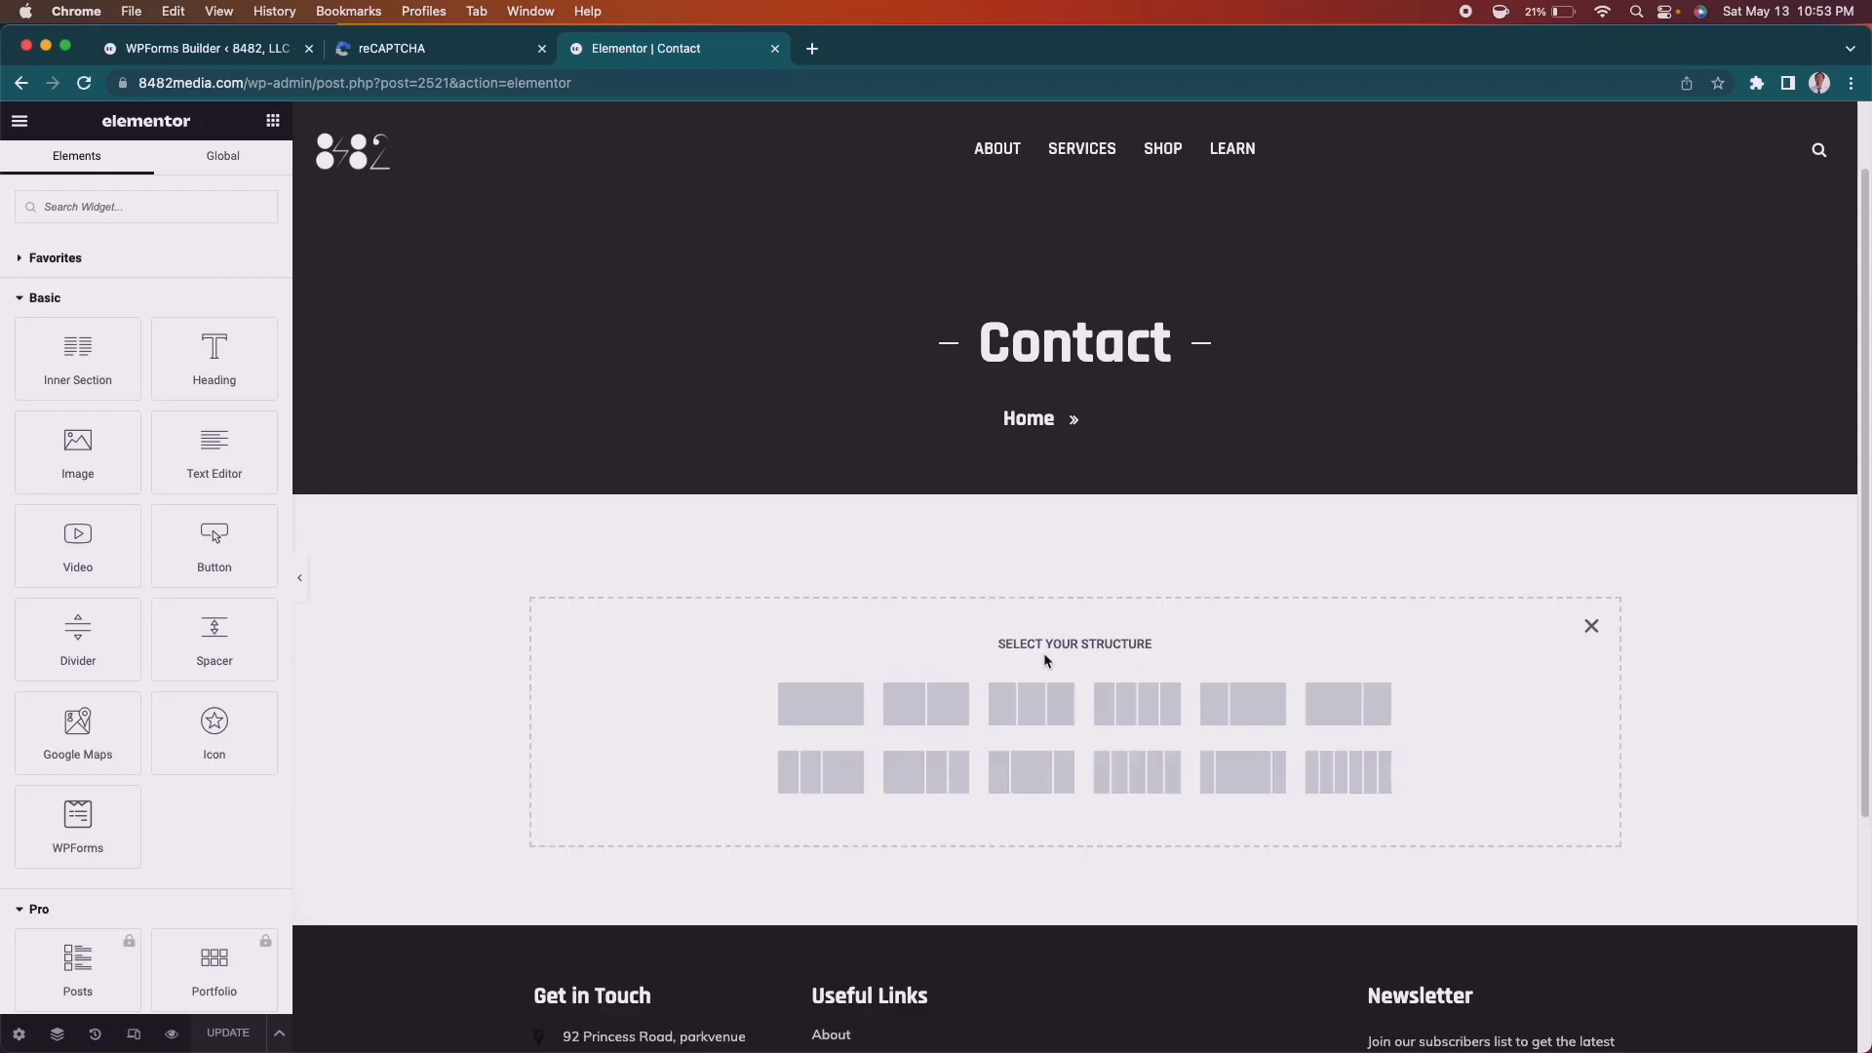
left_click(821, 703)
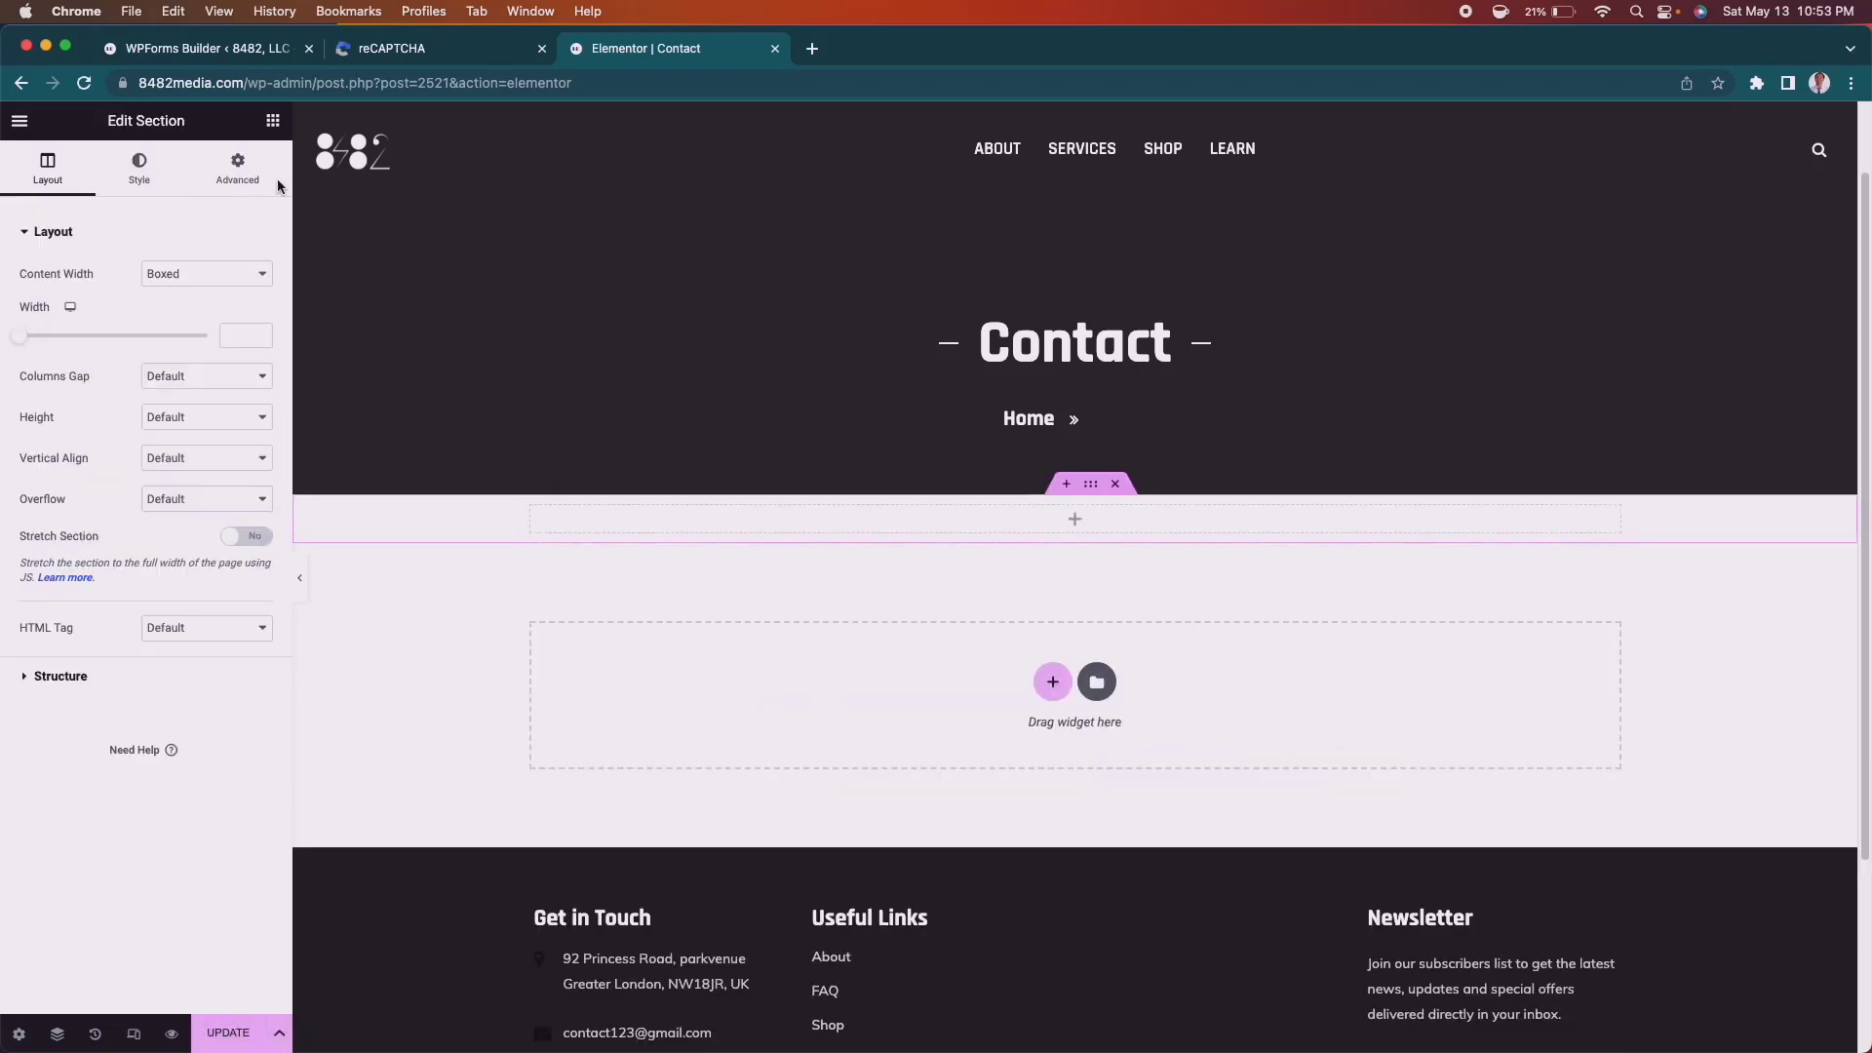
left_click(273, 120)
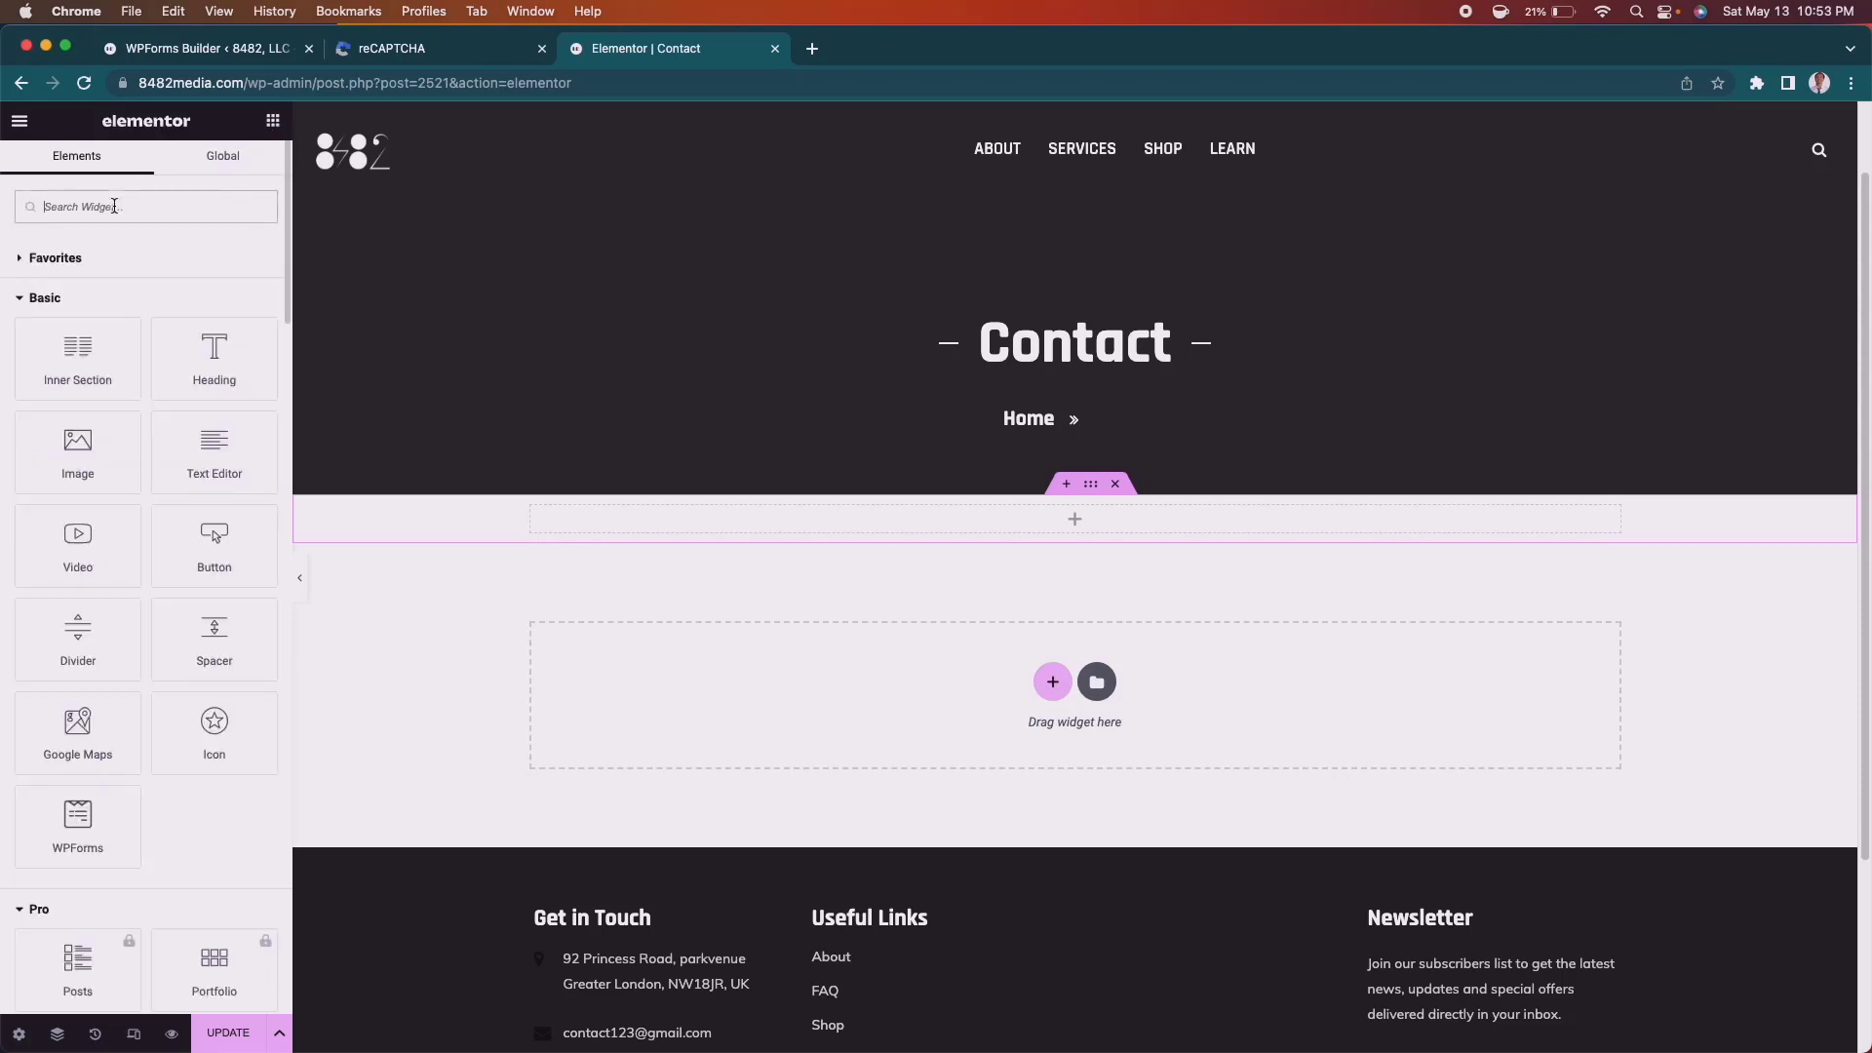
type("wpfor")
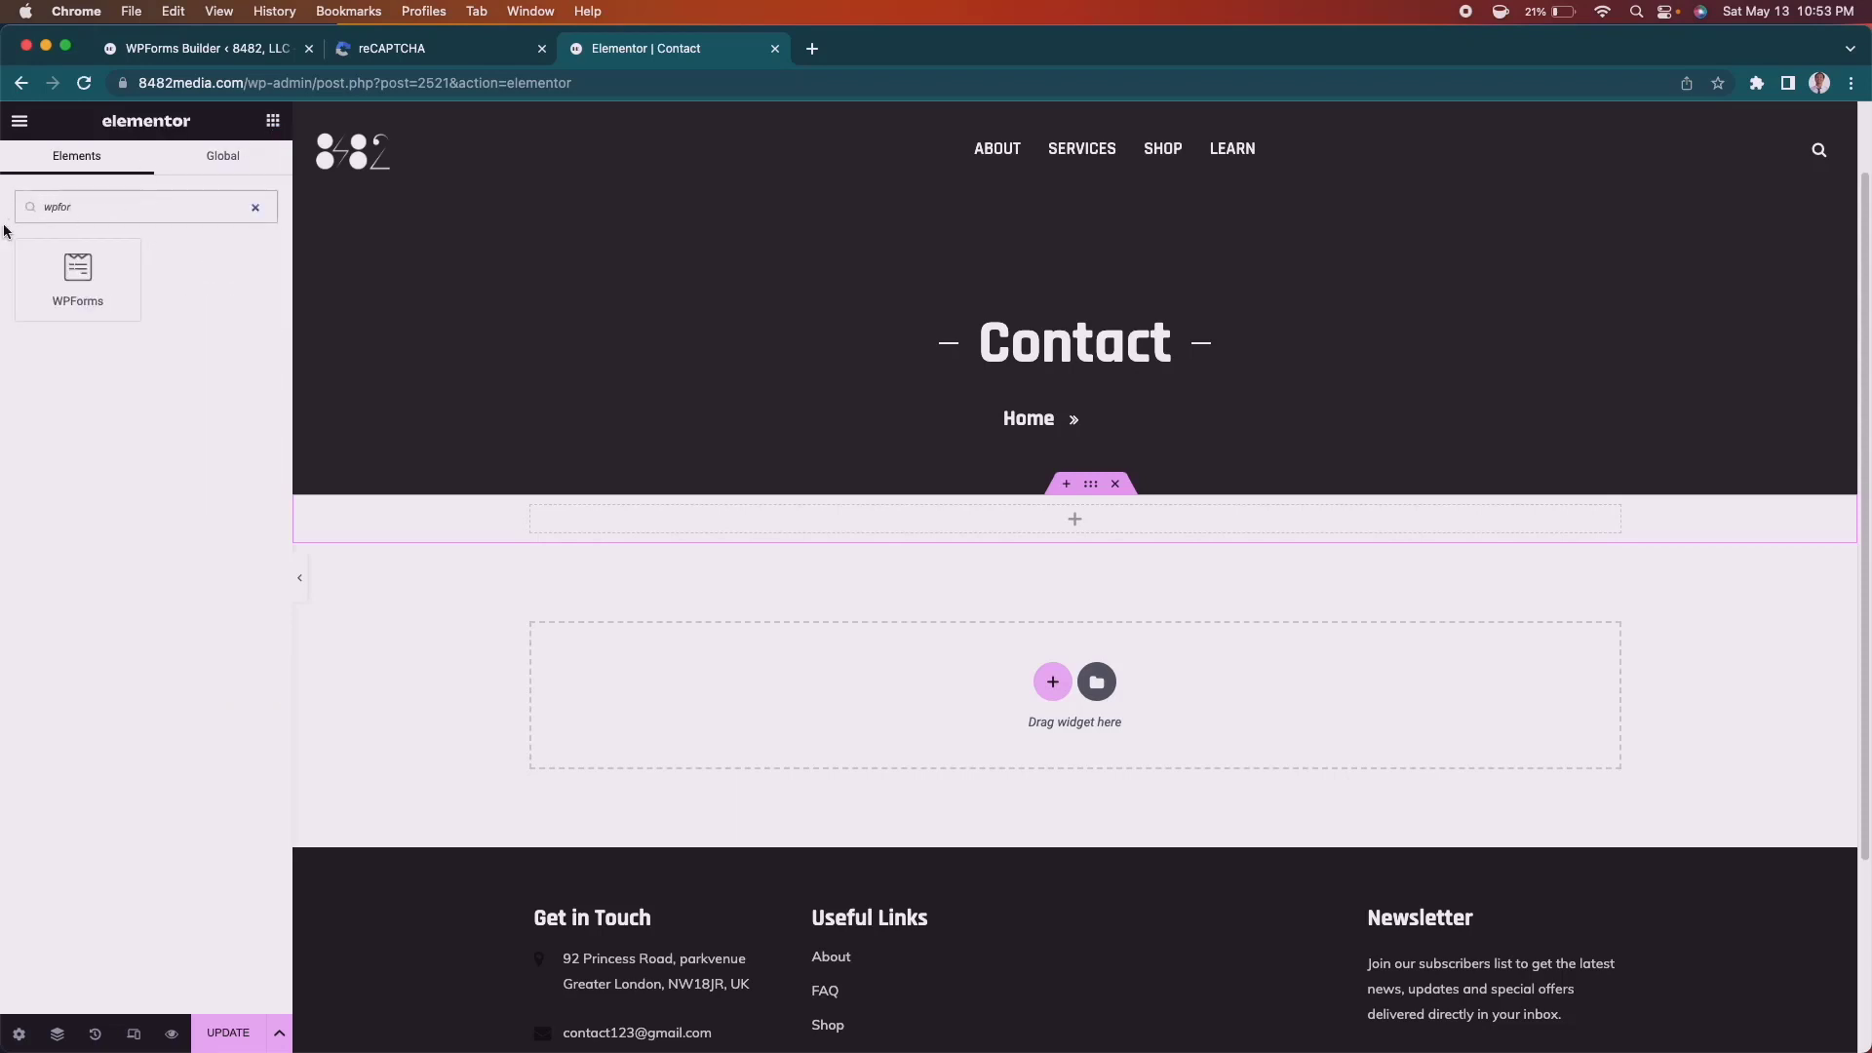
left_click_drag(66, 283, 946, 532)
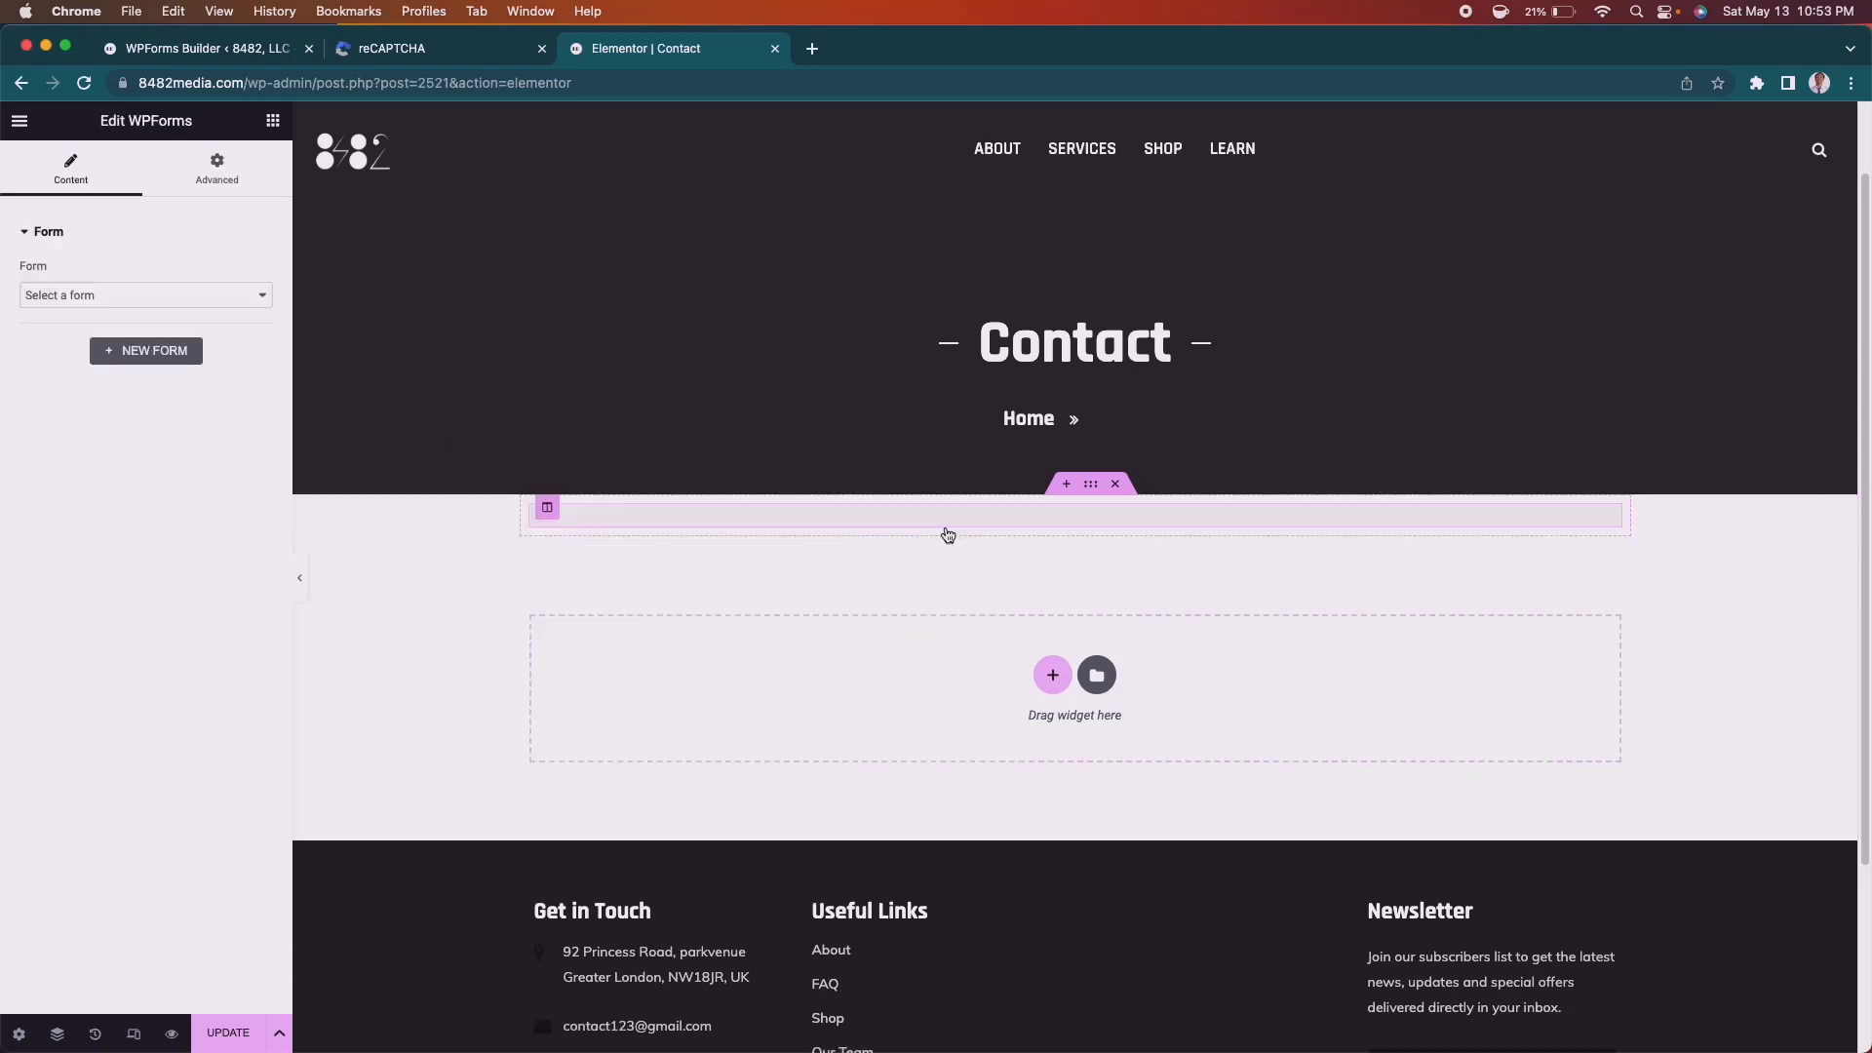
Select the Contact Us form in the widget, update the page and preview it.
left_click(183, 292)
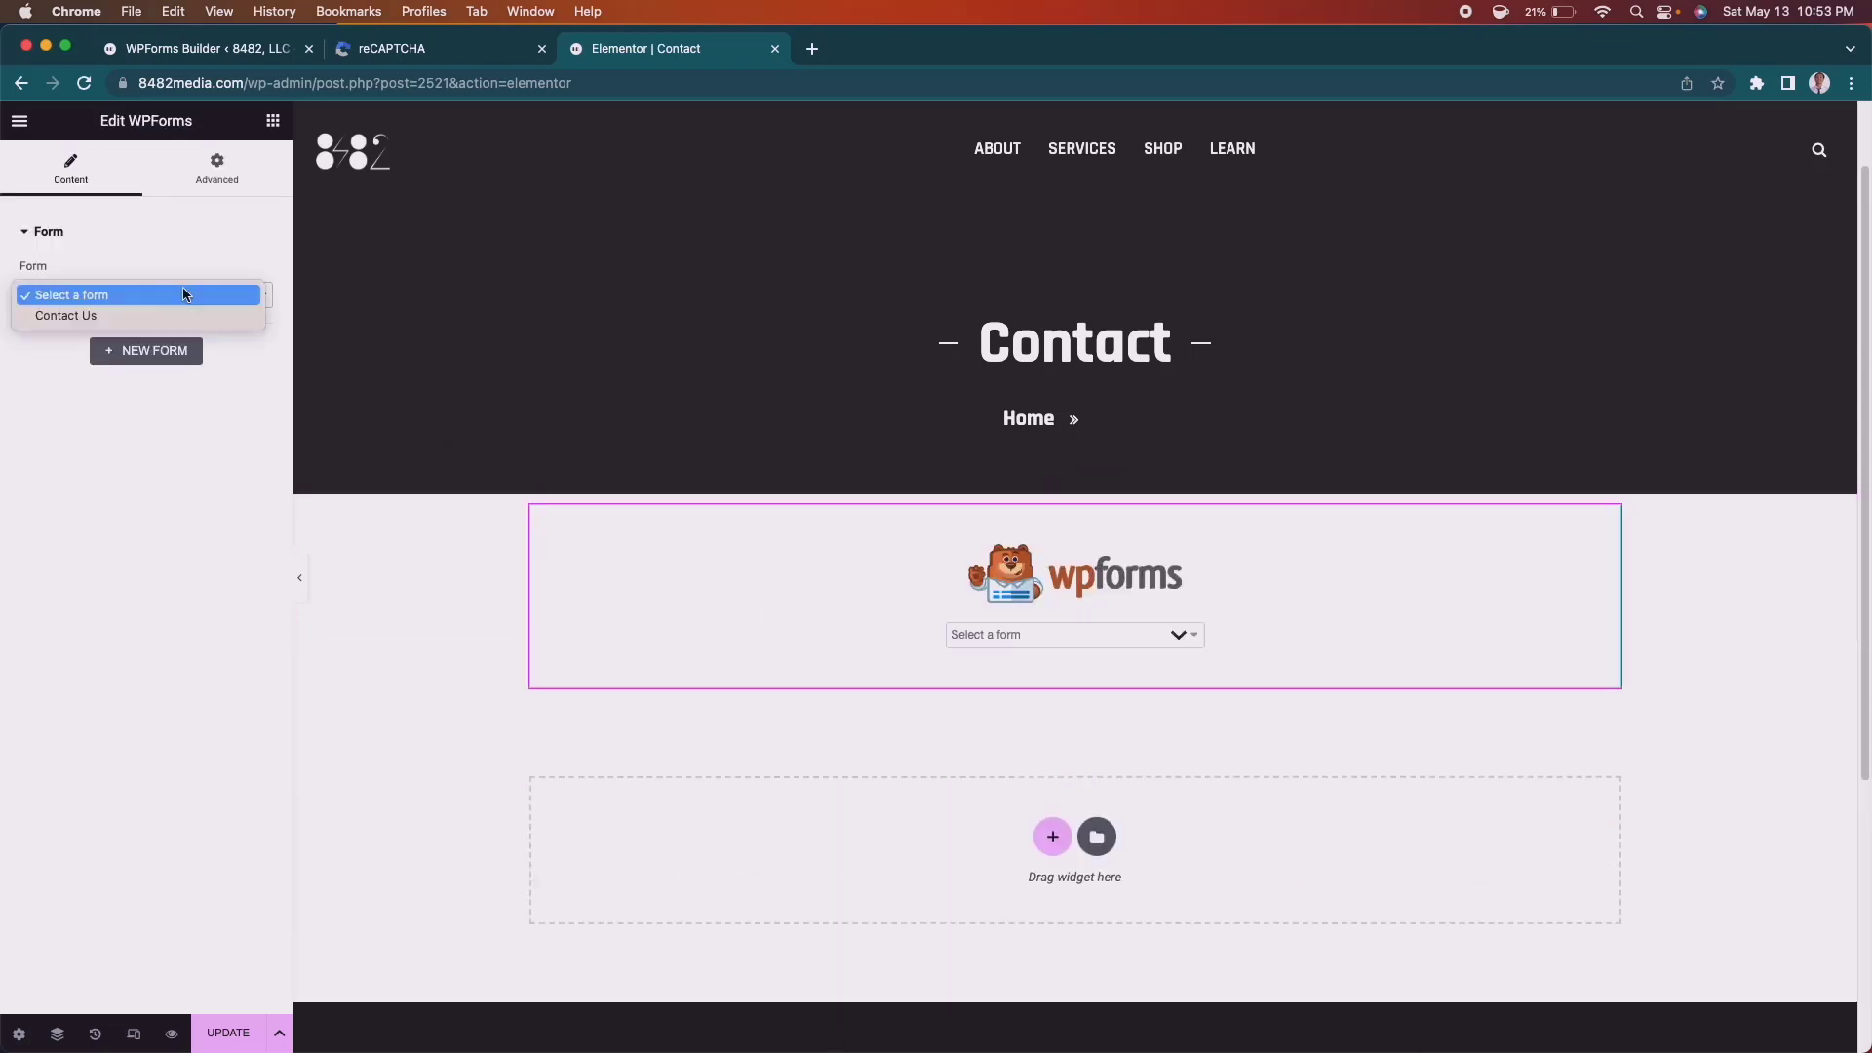
left_click(109, 314)
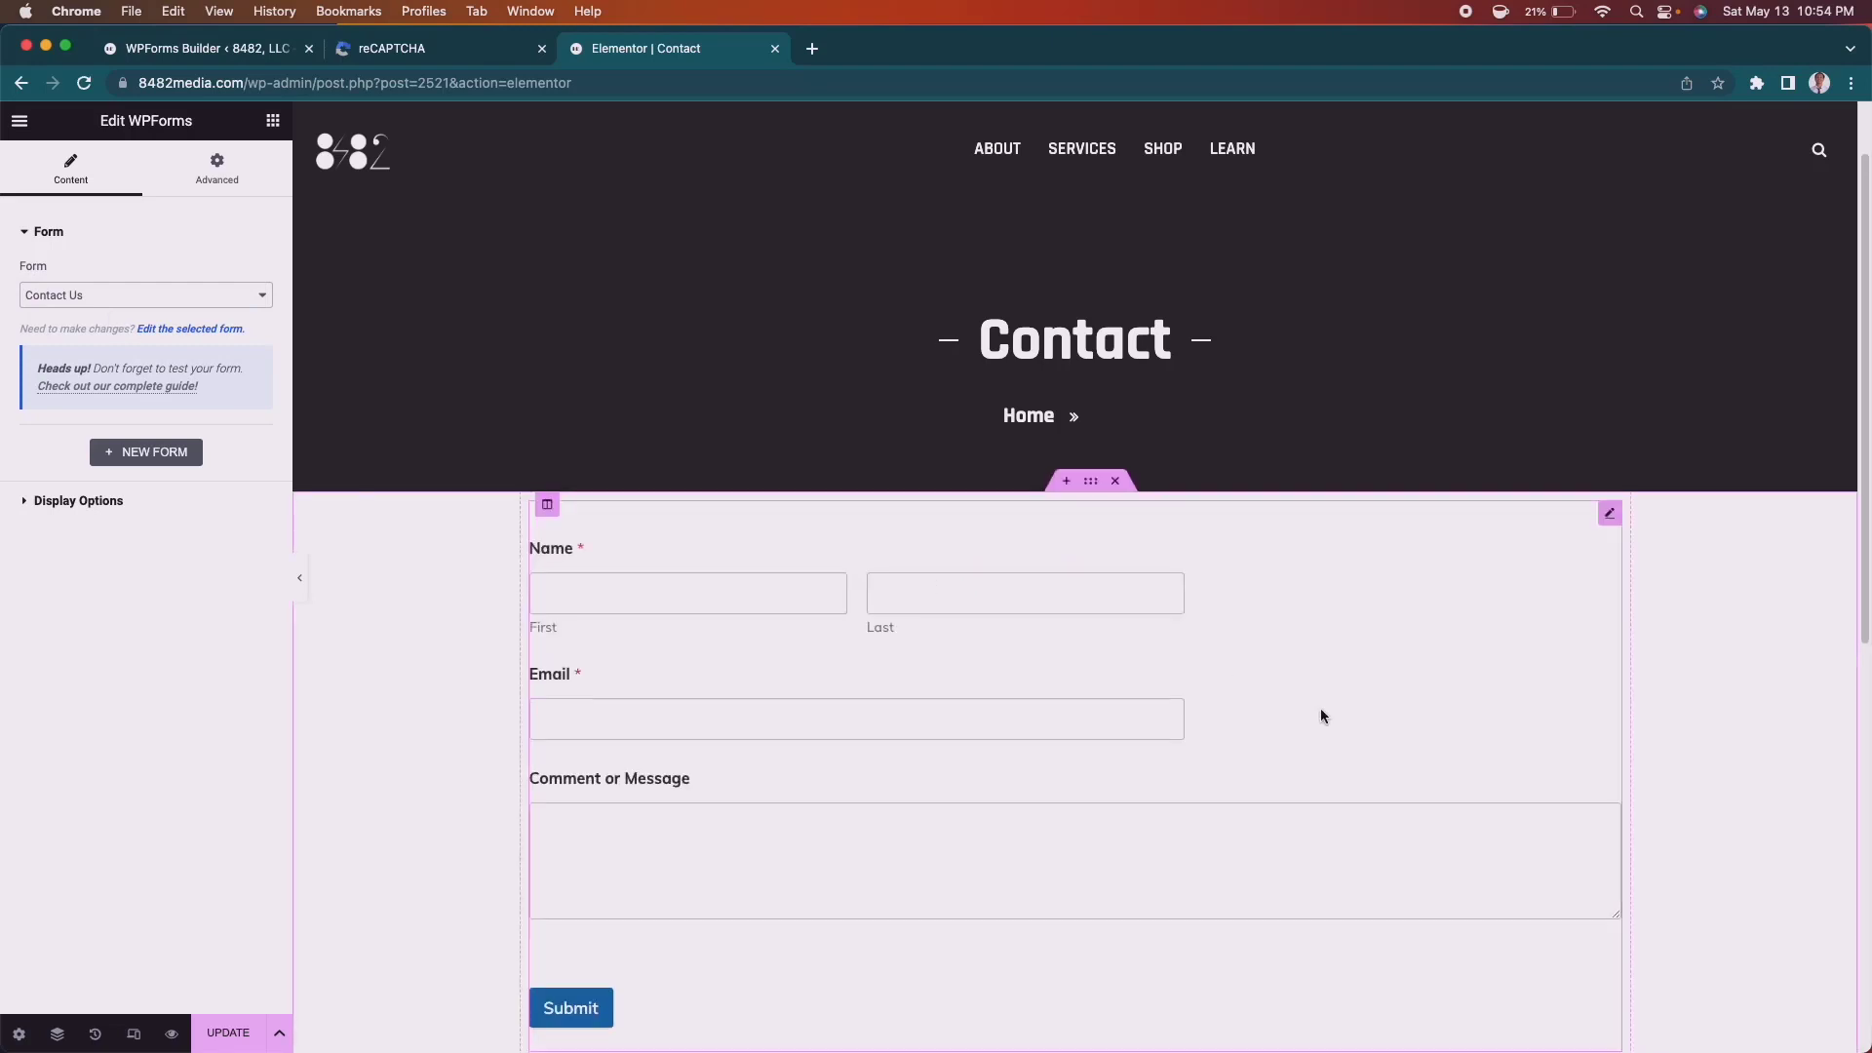
scroll(1320, 708, "down", 3)
scroll(1320, 708, "up", 2)
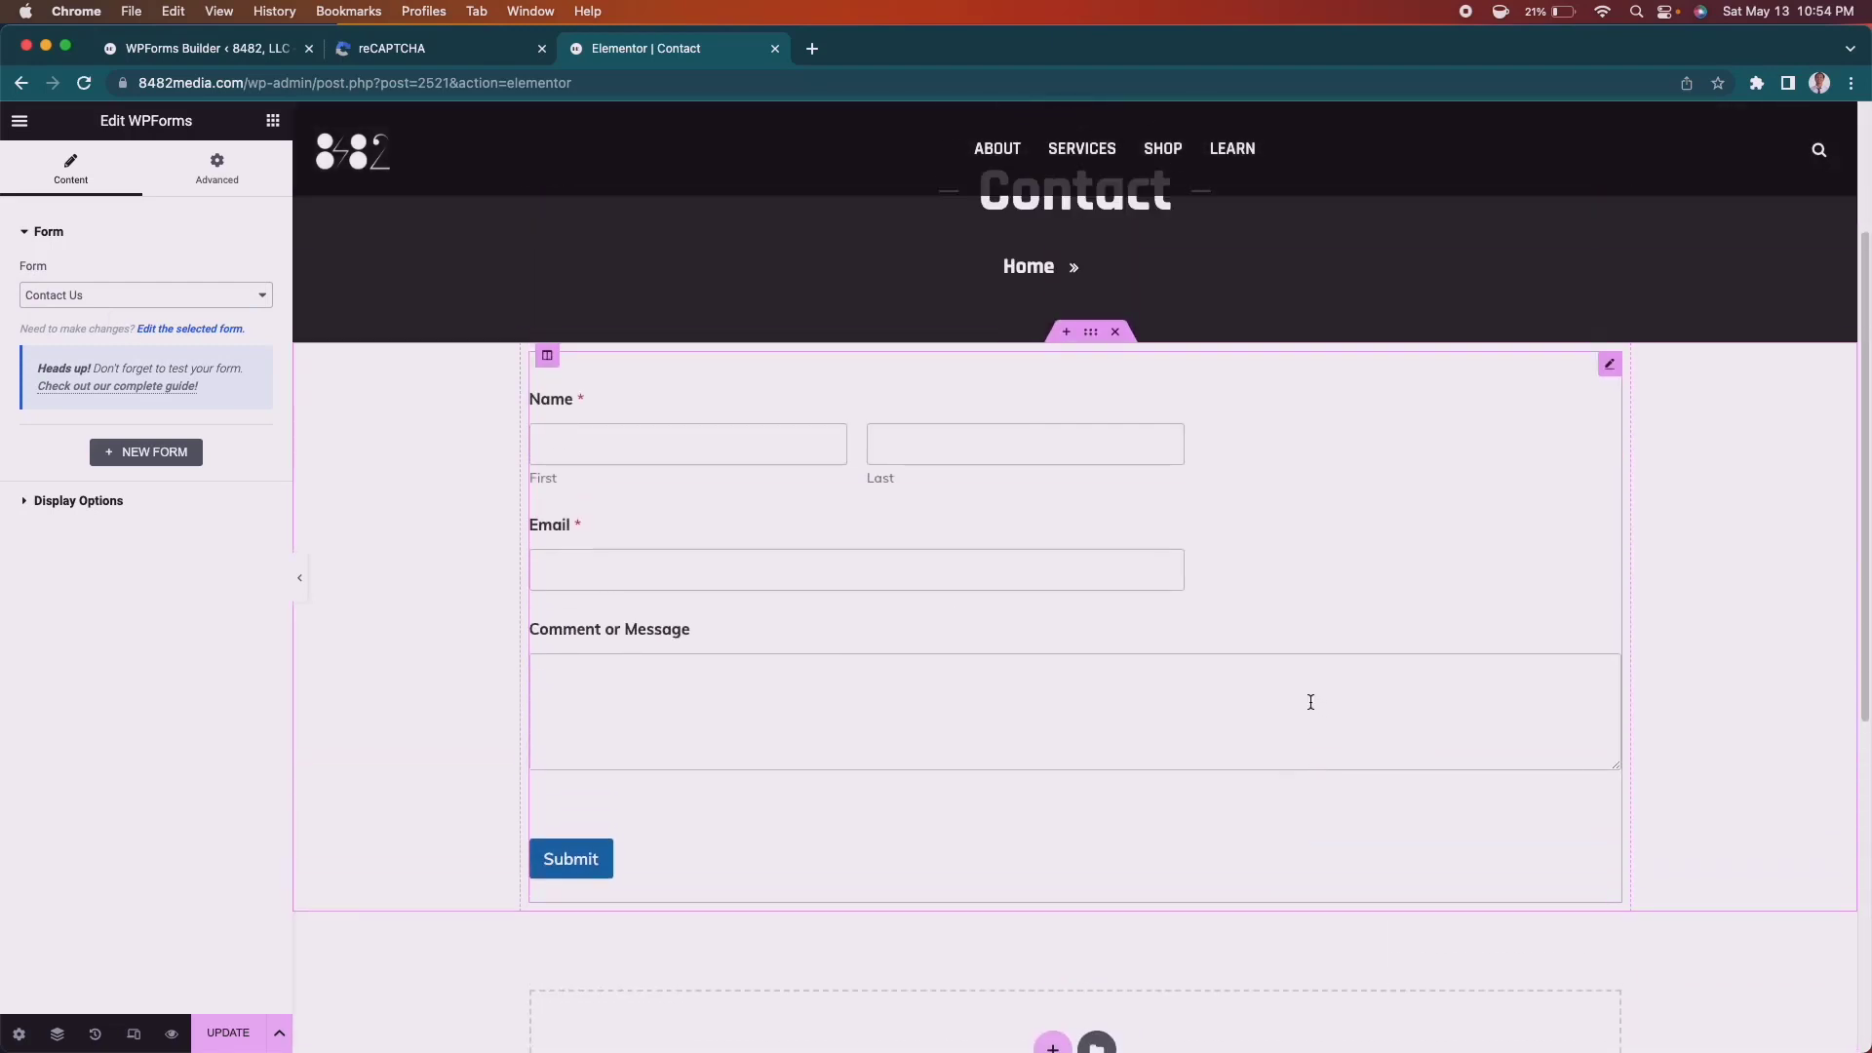
left_click(231, 1033)
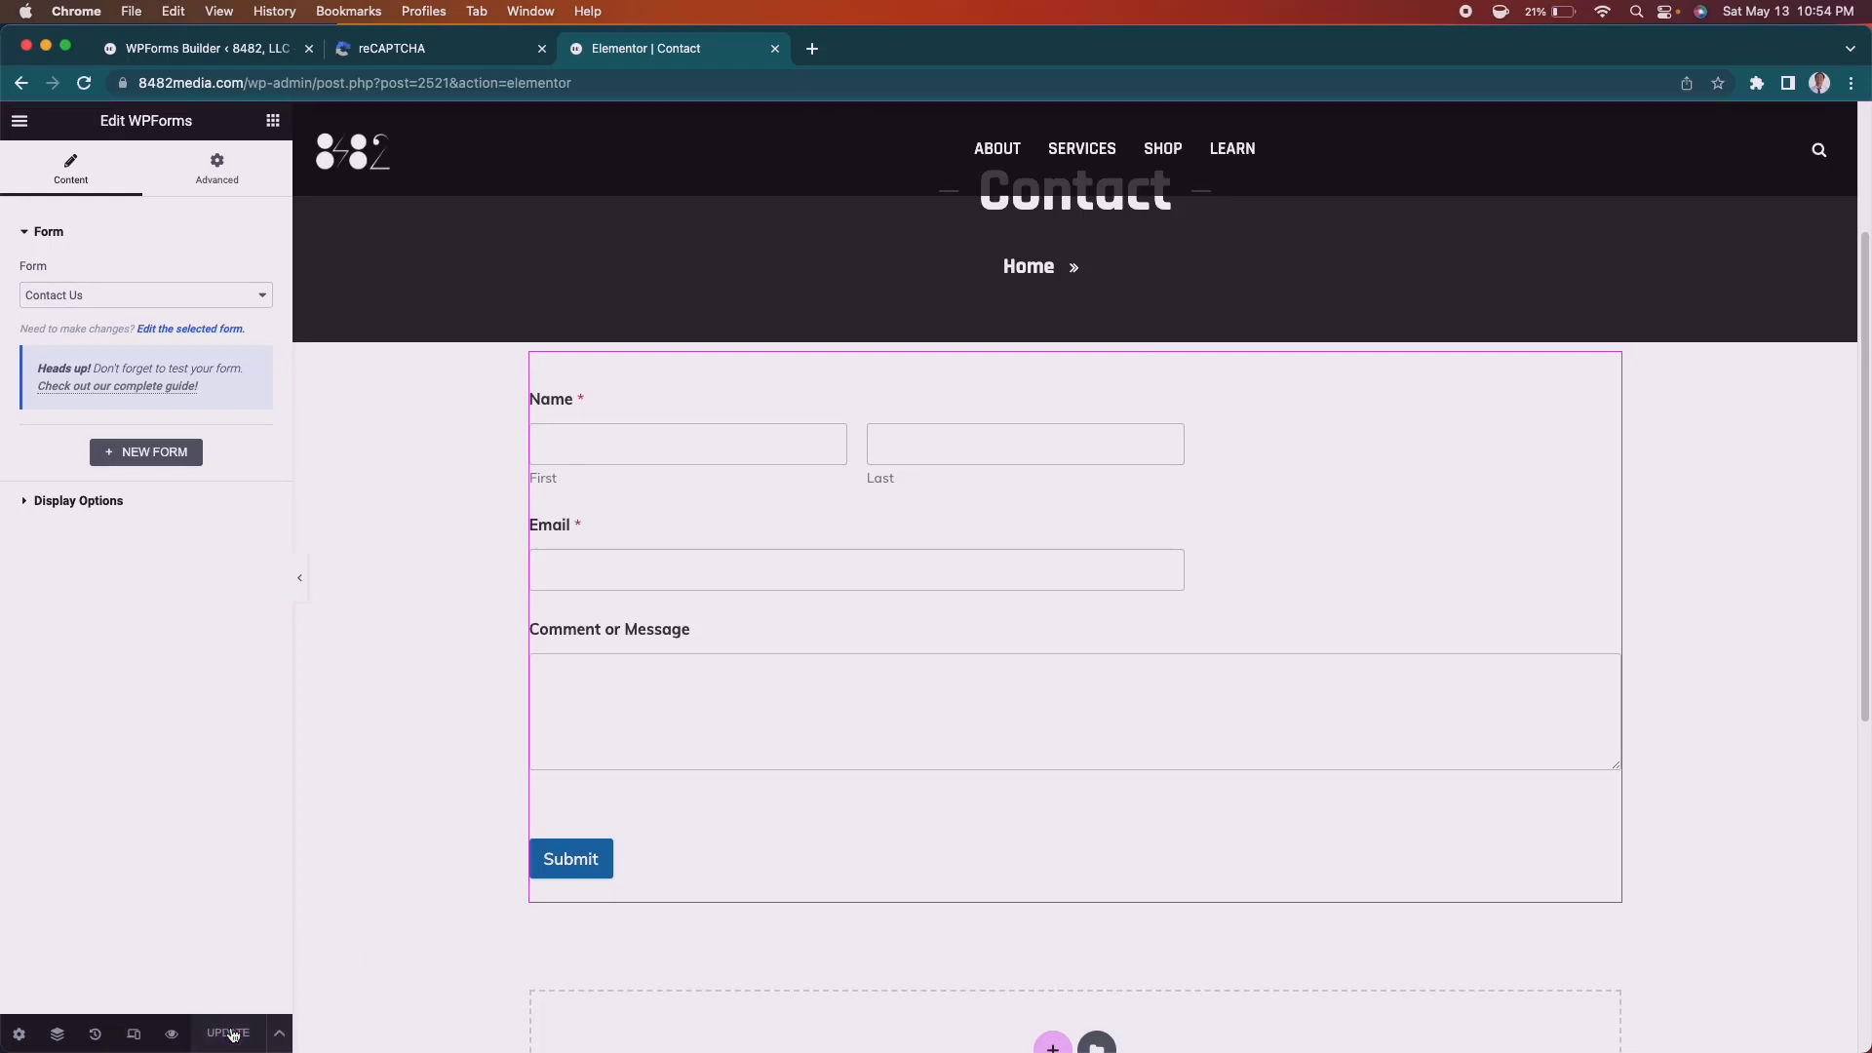
left_click(168, 1035)
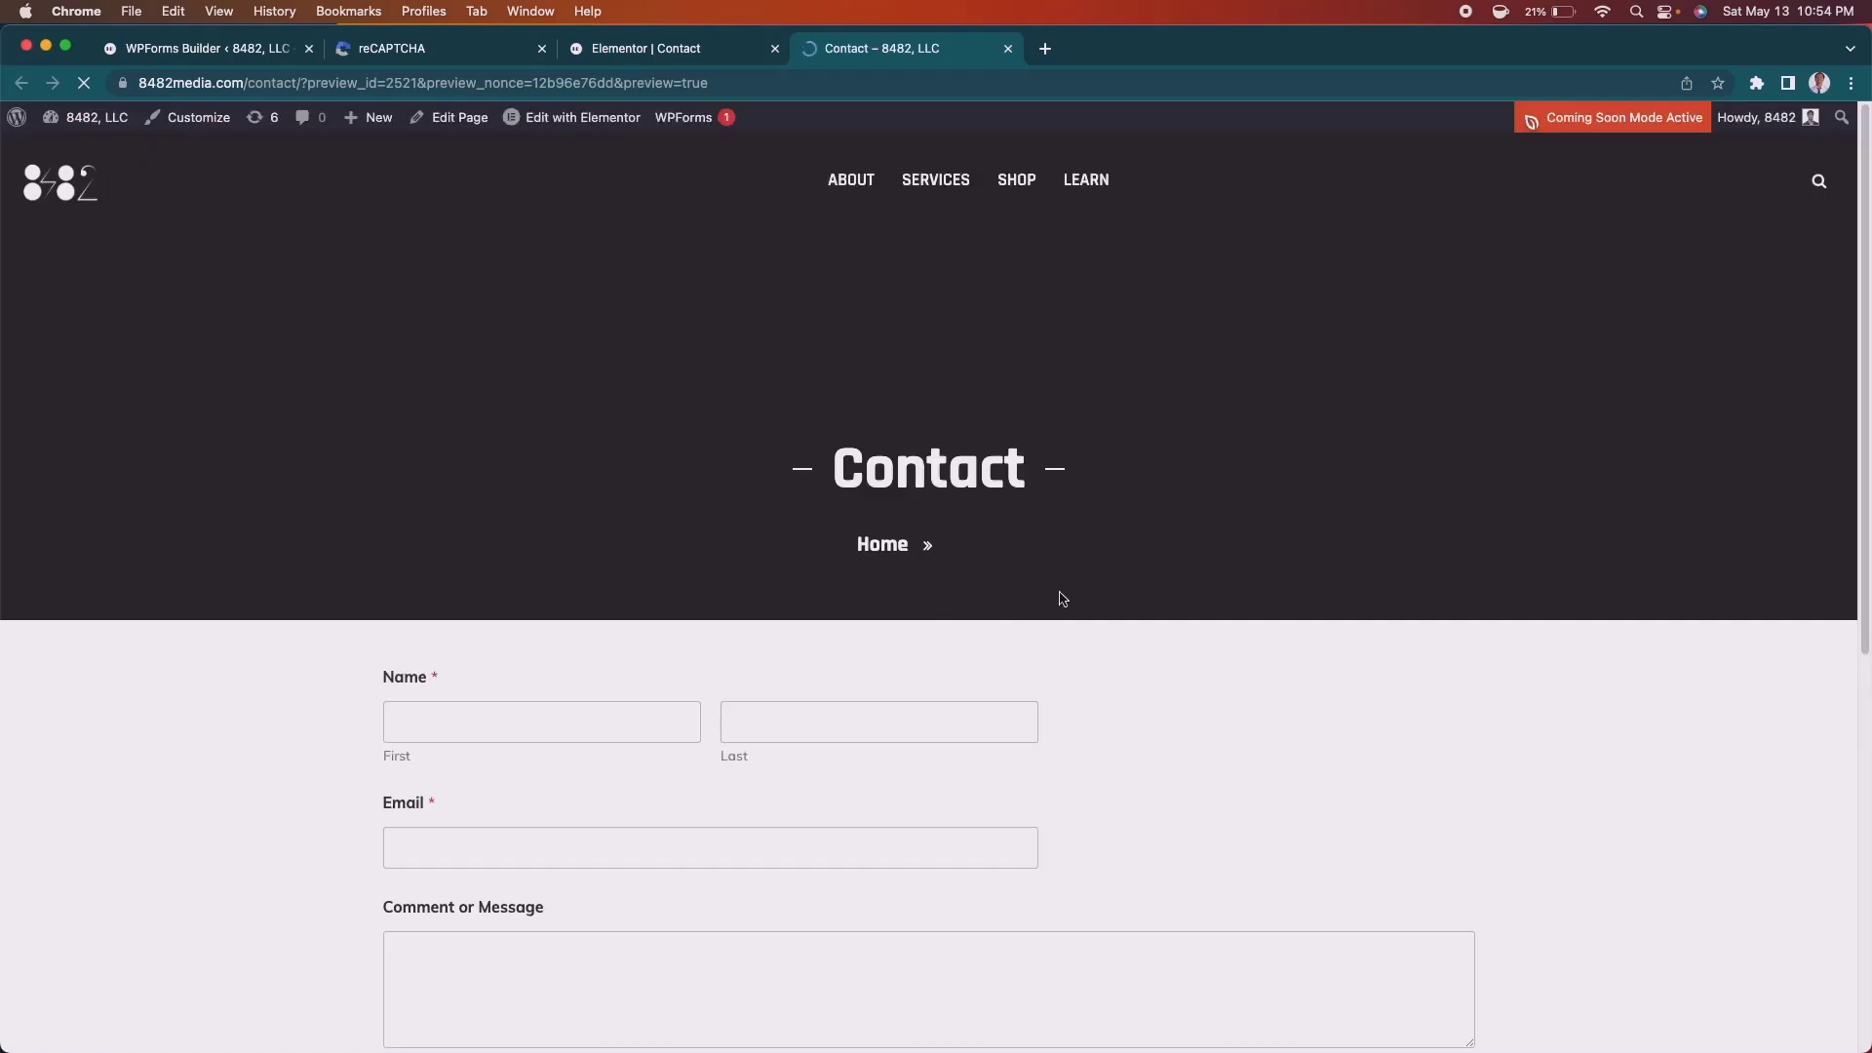
Enter the test e-mail address in the Email field, correcting a typo.
scroll(1342, 634, "down", 3)
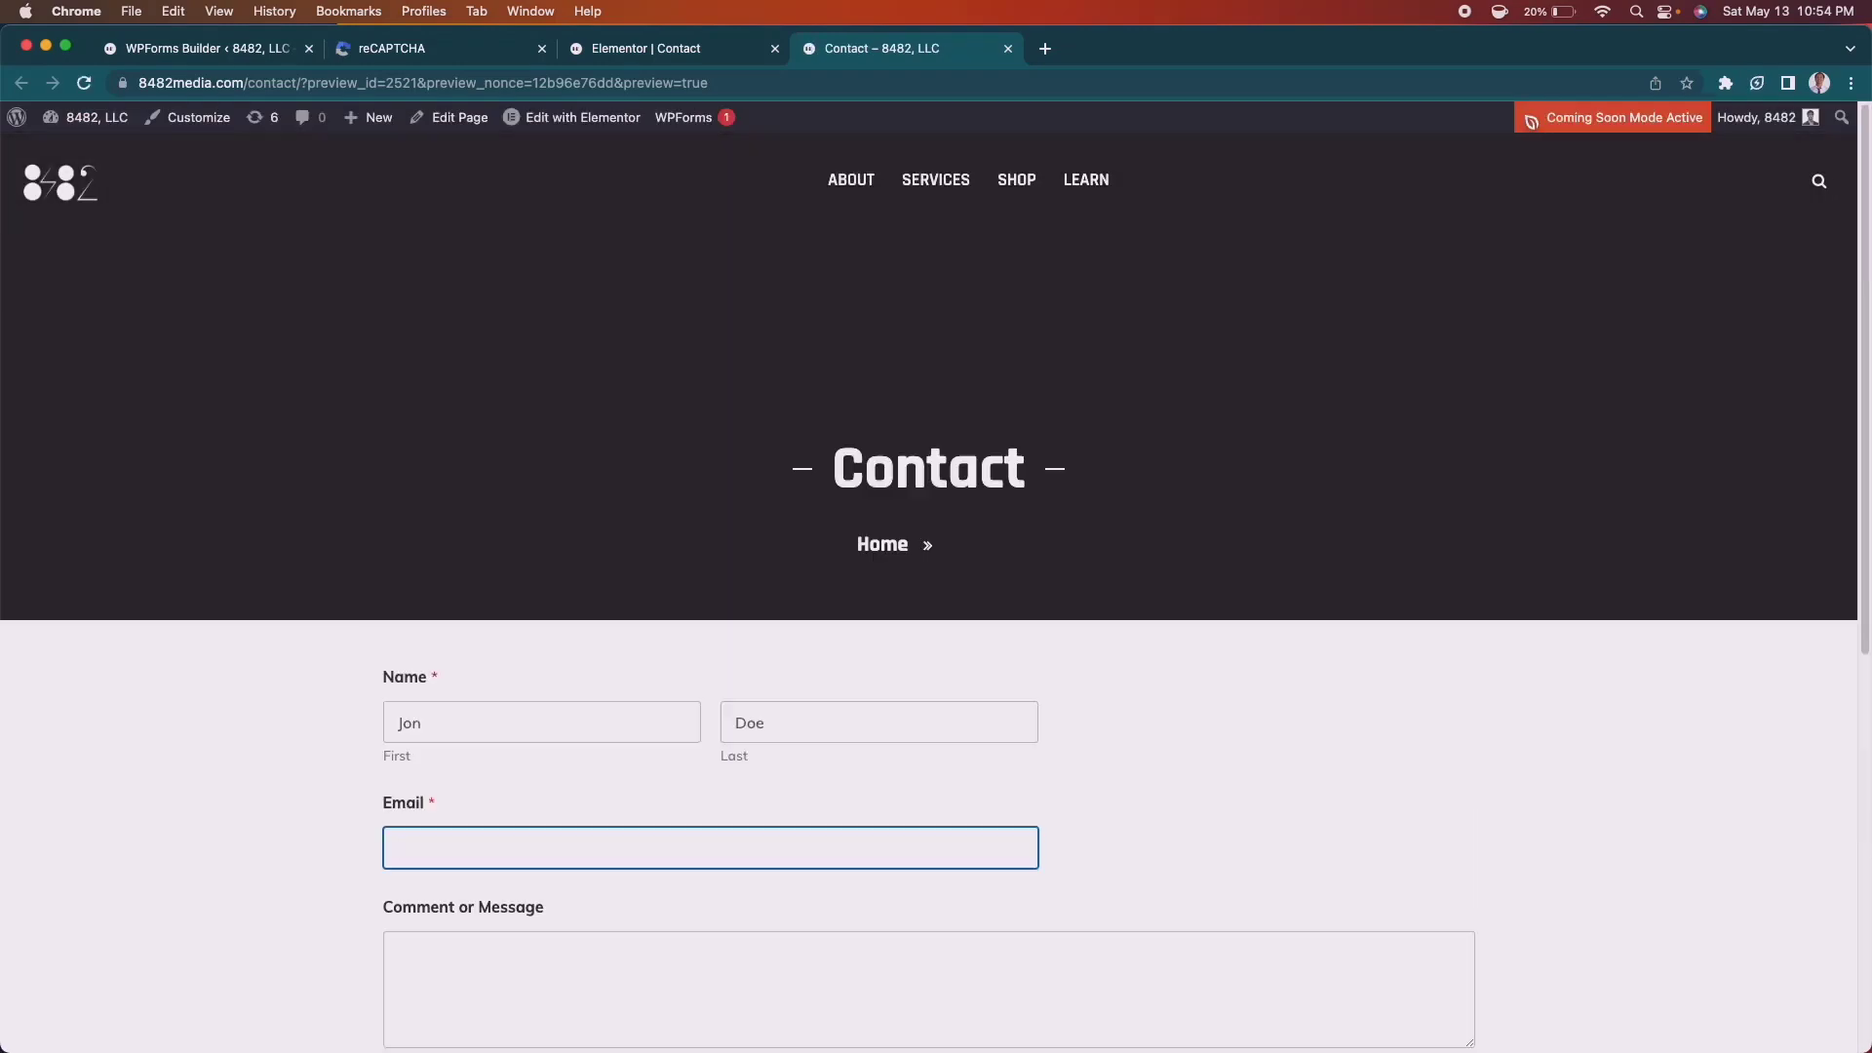
left_click(1275, 850)
Write 'Hi' as the message, tick I'm not a robot, and submit the form.
scroll(1278, 852, "down", 2)
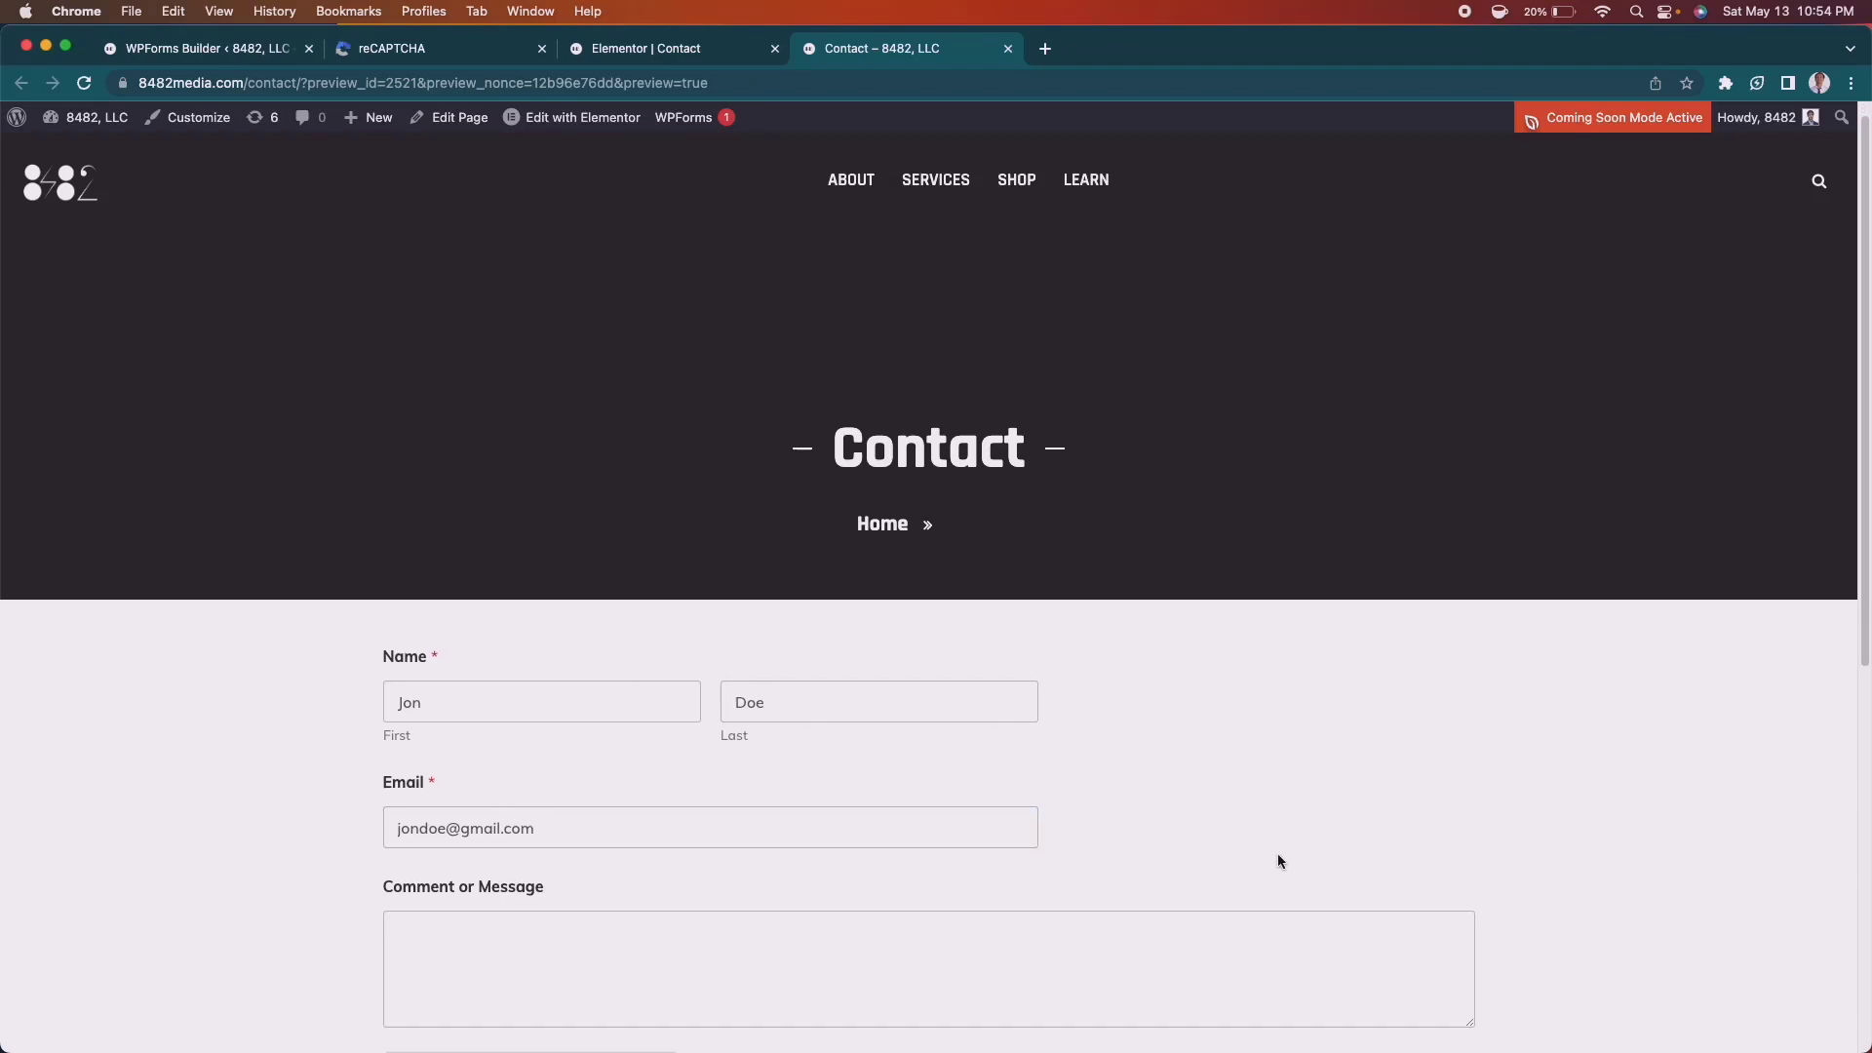
left_click(985, 911)
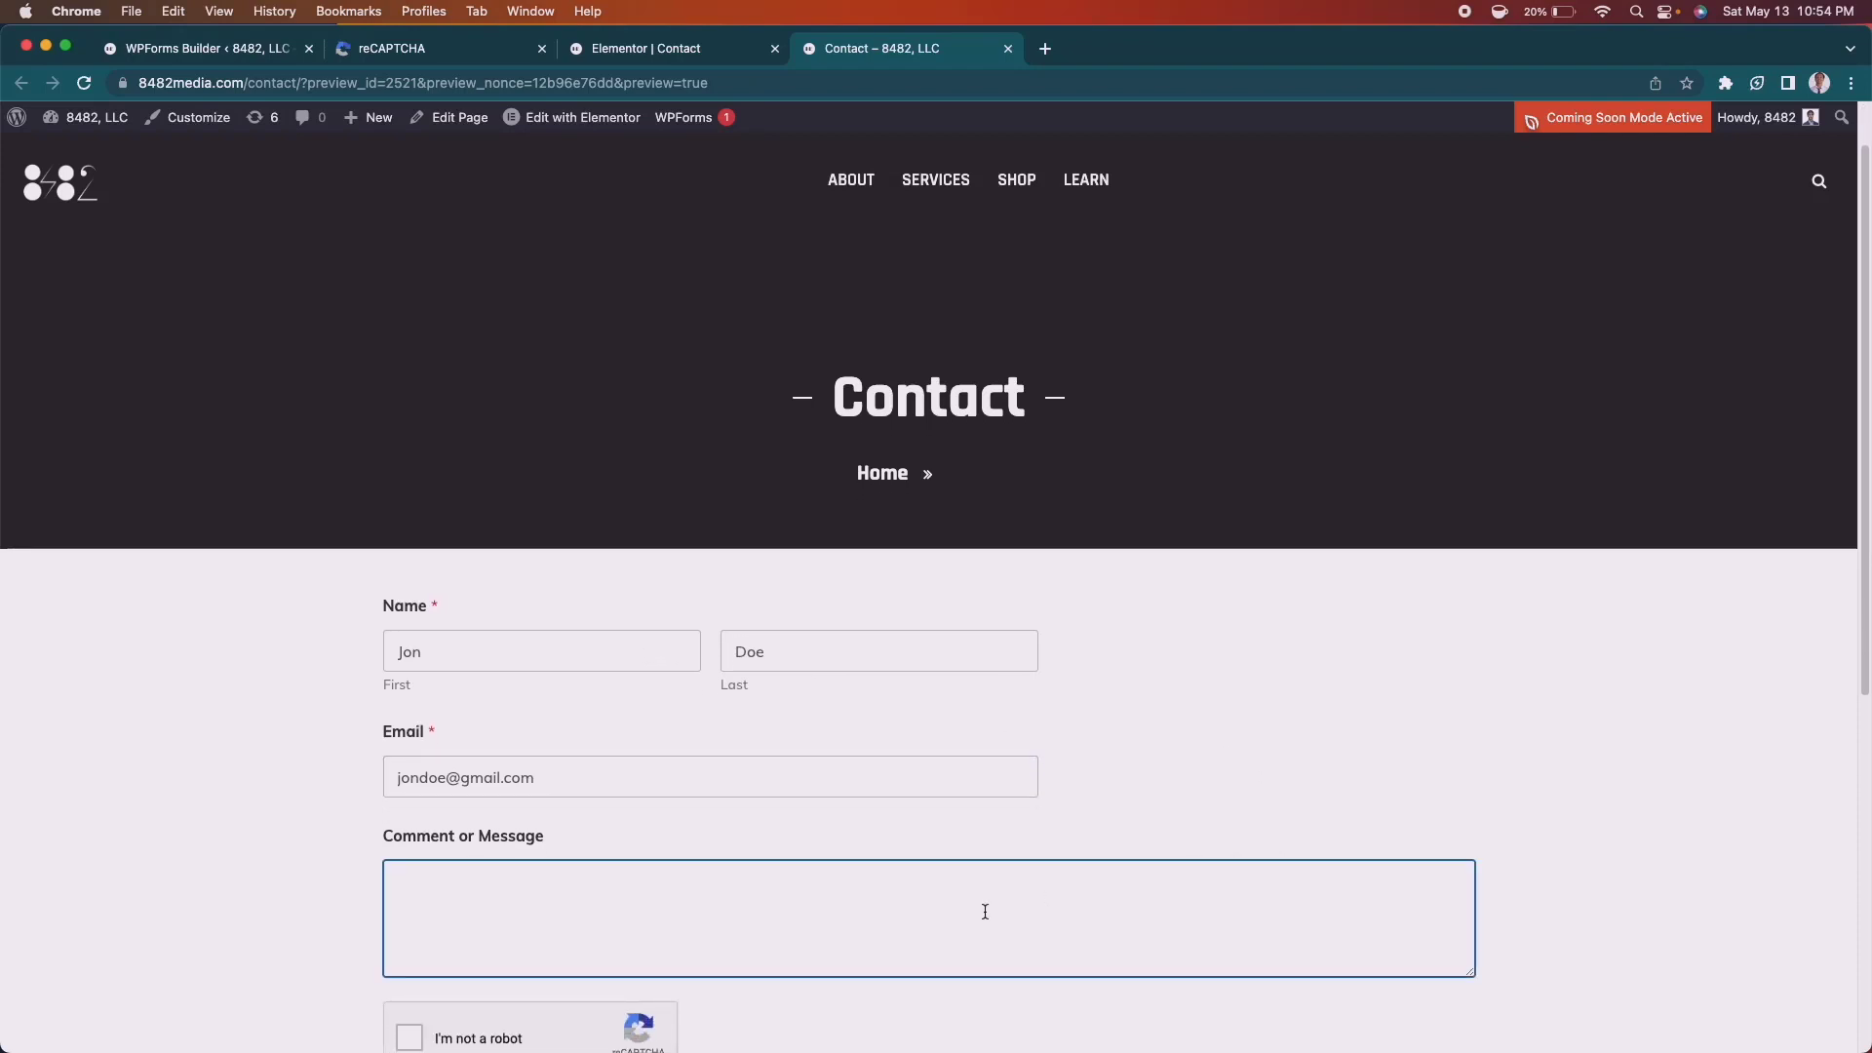
type("Hi")
scroll(1140, 939, "down", 2)
left_click(405, 943)
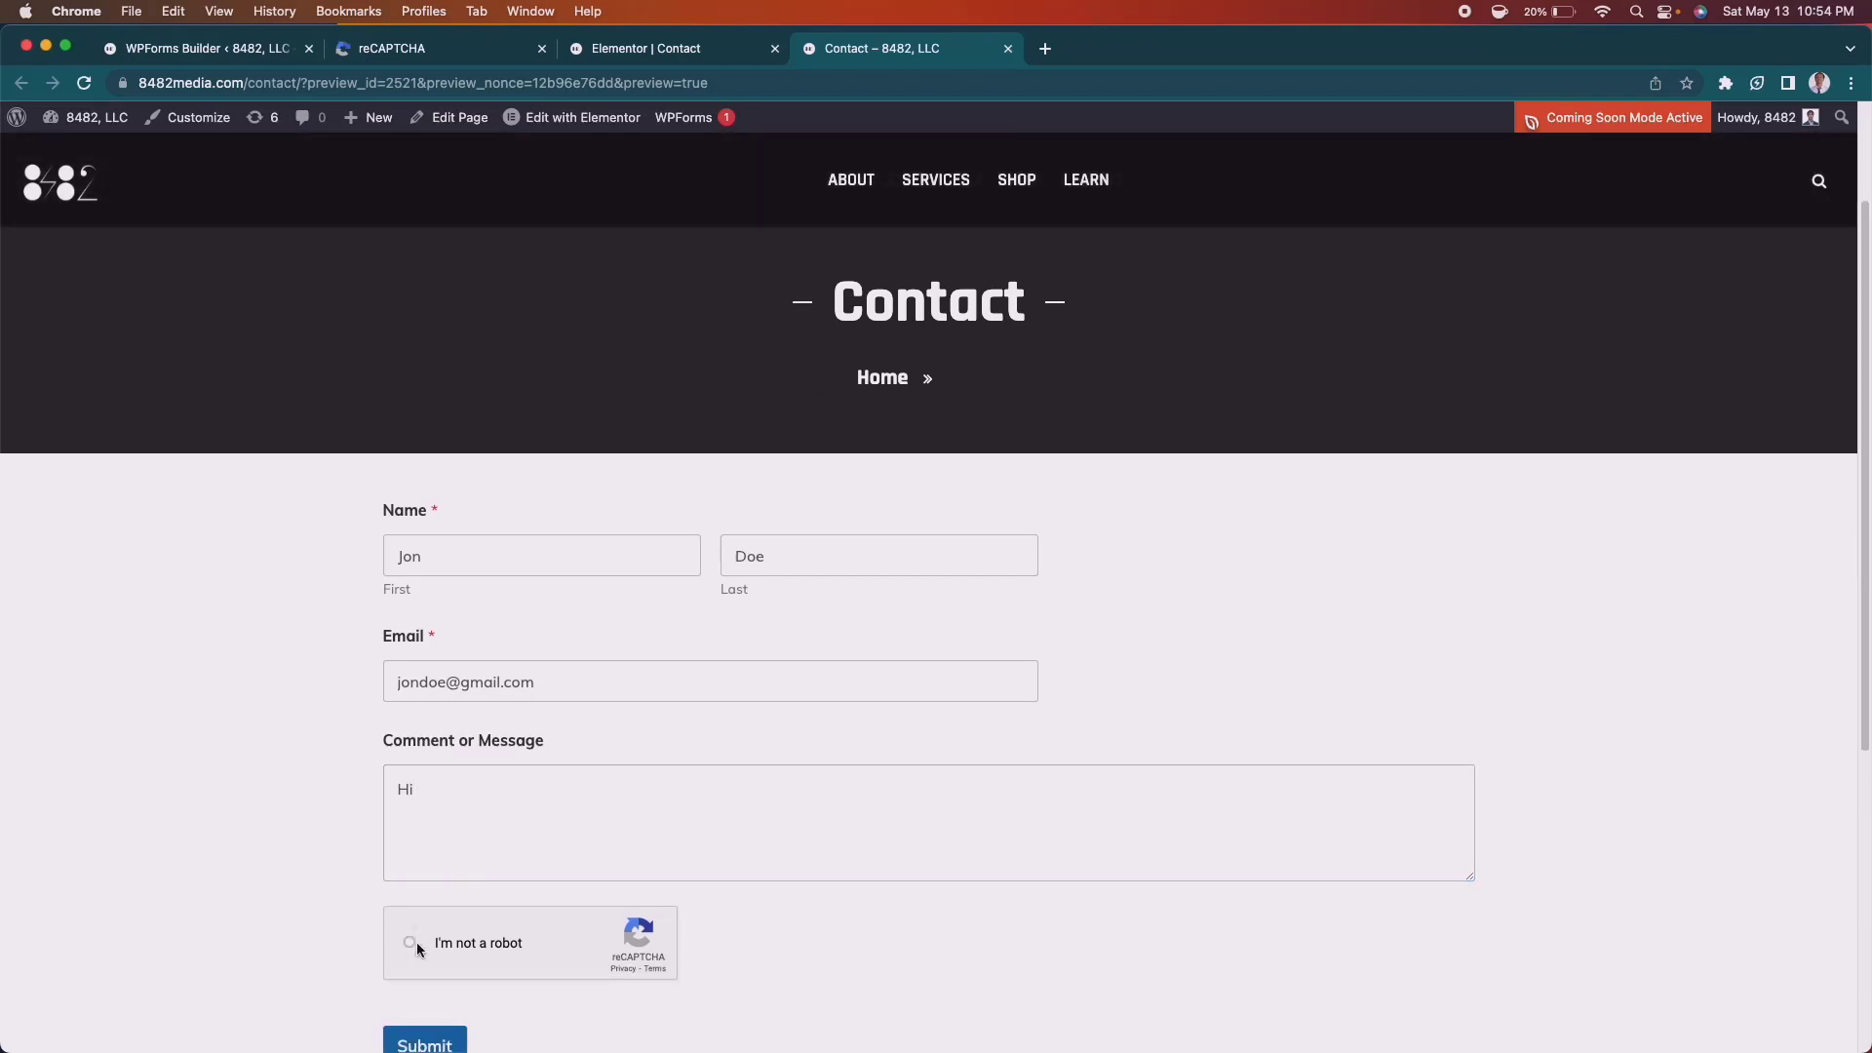
scroll(1034, 951, "down", 1)
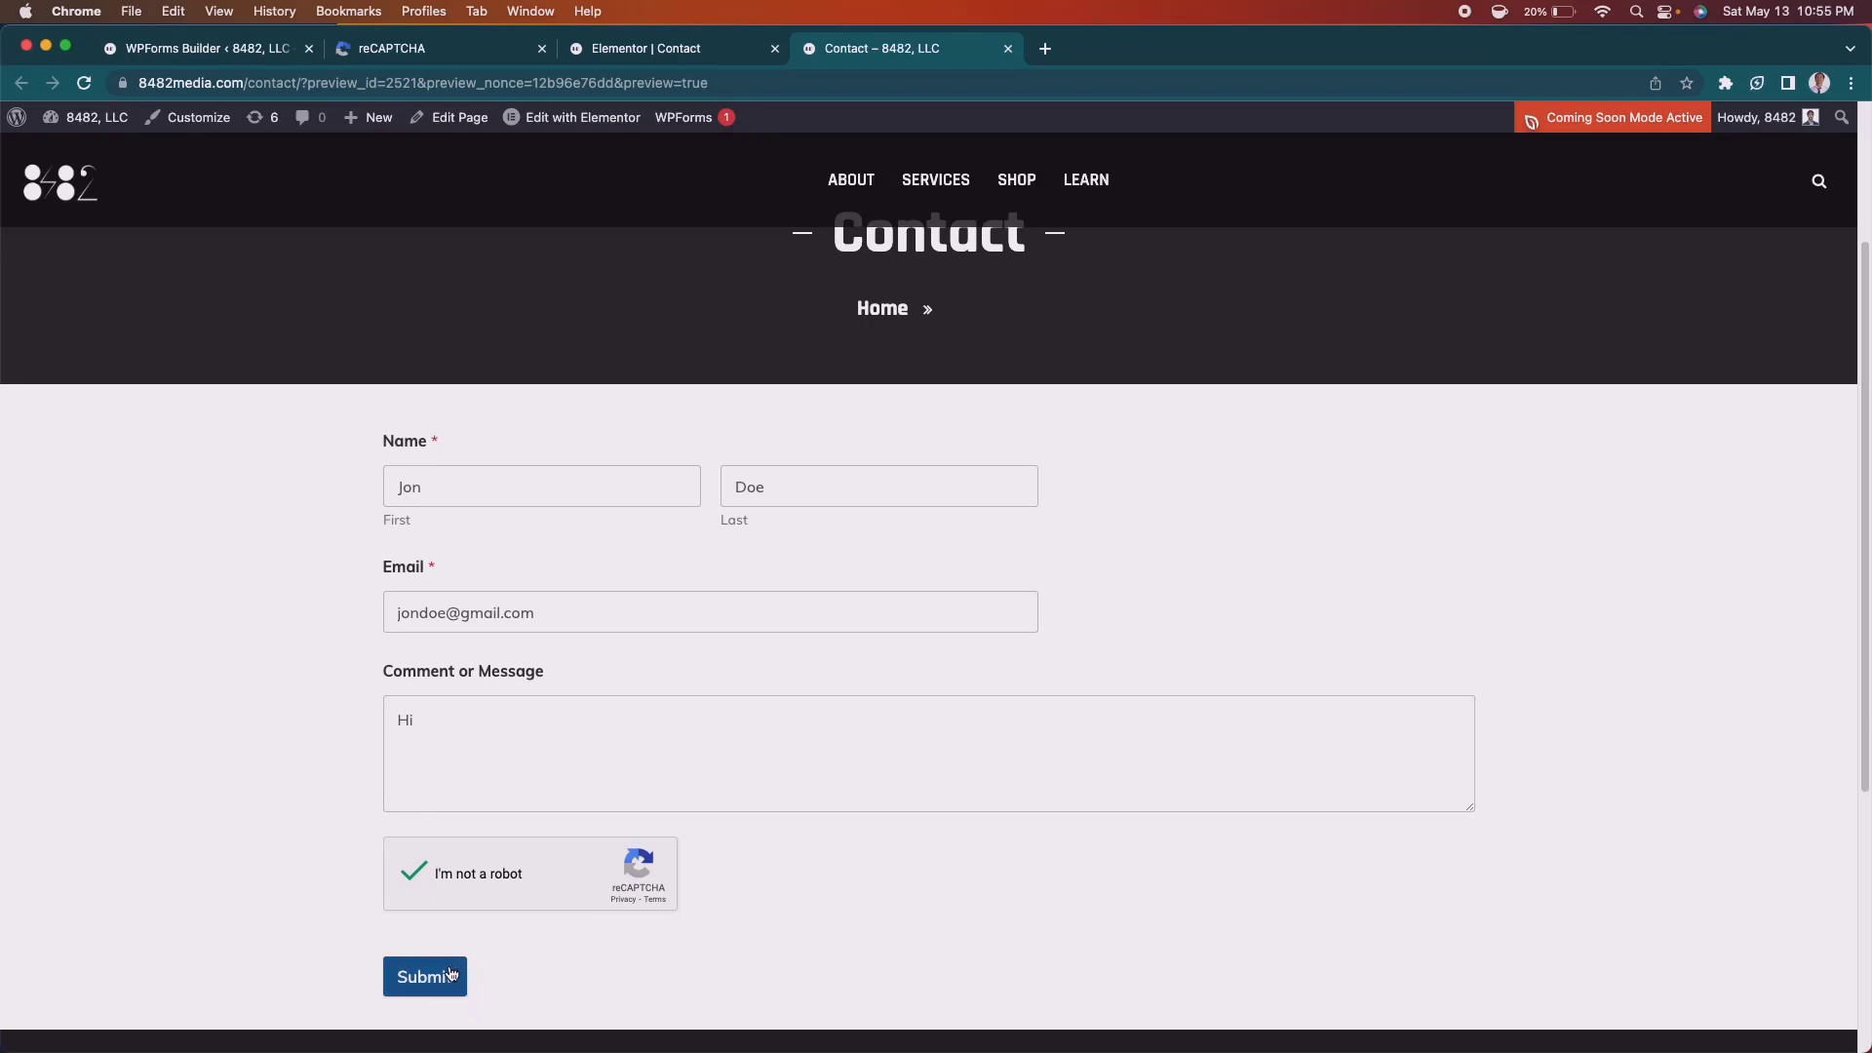
left_click(451, 973)
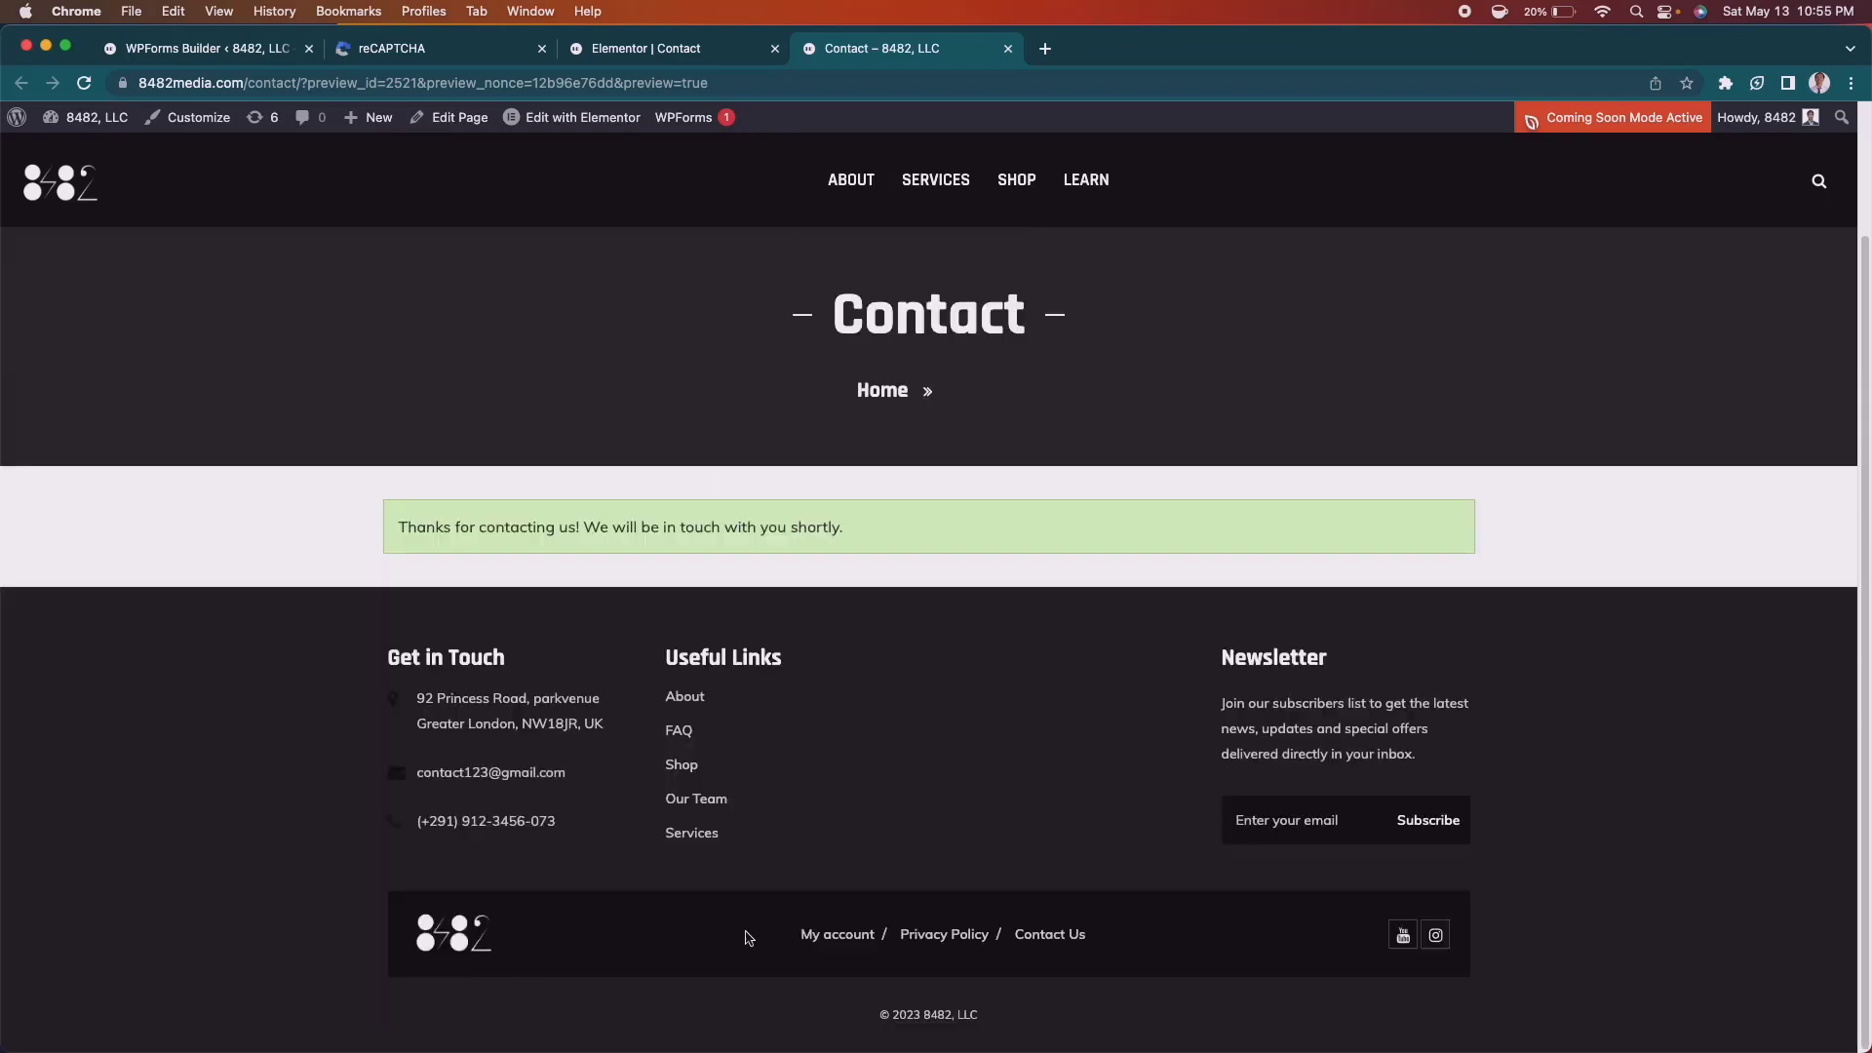